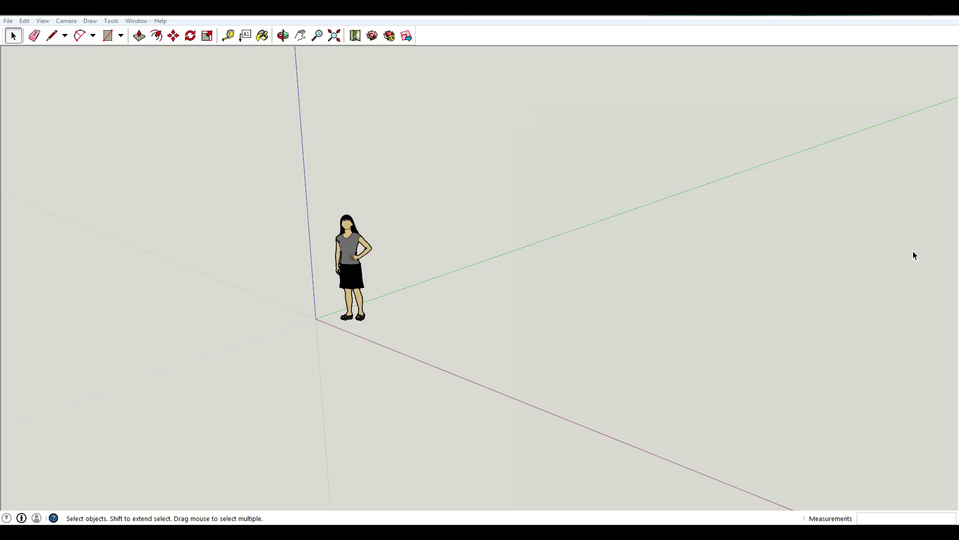
Orbit the empty model's camera upward until the sky band above the horizon shows.
{"action": "left_click", "coordinate": [310, 89]}
{"action": "left_click", "coordinate": [177, 128]}
{"action": "left_click", "coordinate": [110, 37]}
{"action": "middle_click_drag", "start_coordinate": [226, 128], "coordinate": [461, 196]}
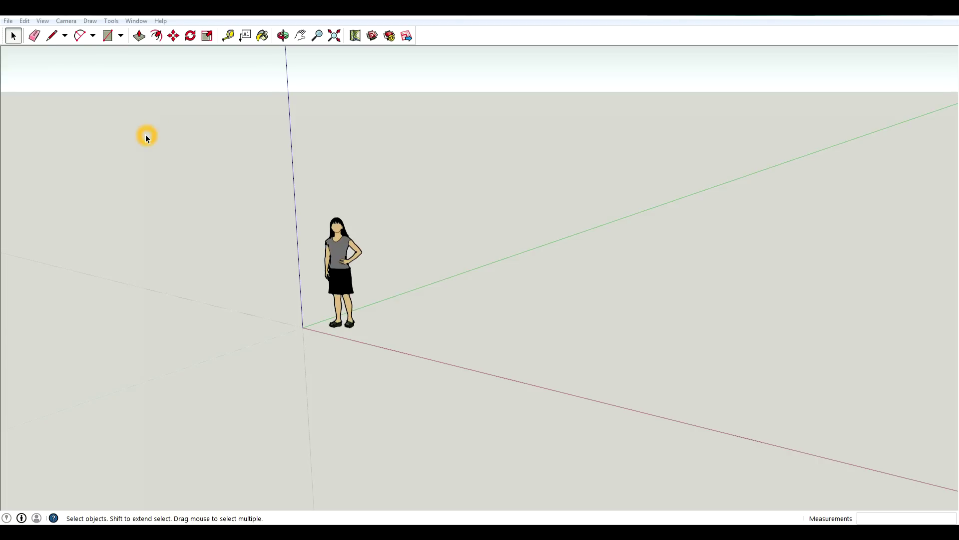
{"action": "left_click", "coordinate": [106, 147]}
{"action": "left_click", "coordinate": [201, 333]}
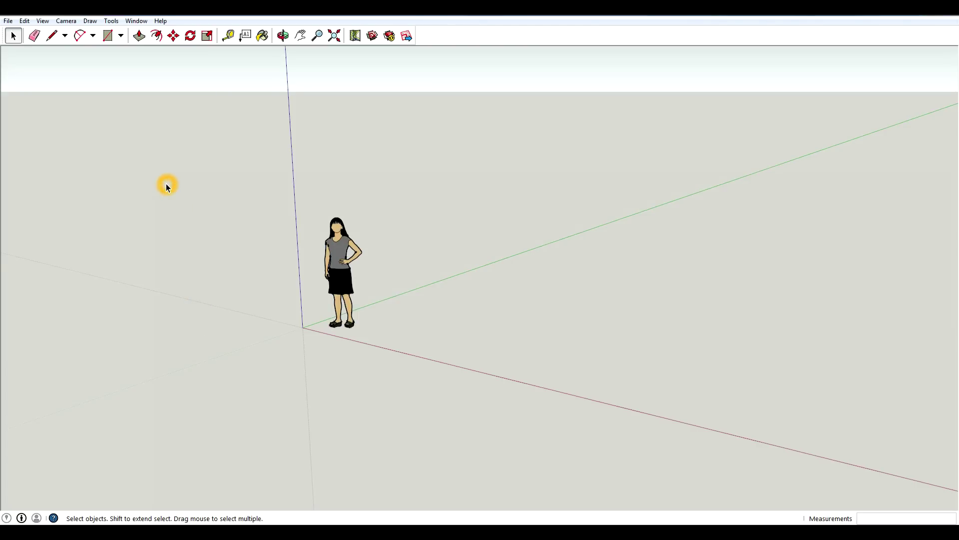
{"action": "left_click", "coordinate": [136, 21]}
In the Extension Warehouse, filter by Architecture and Drawing, then open 1001bit Tools (Freeware).
{"action": "left_click", "coordinate": [193, 202]}
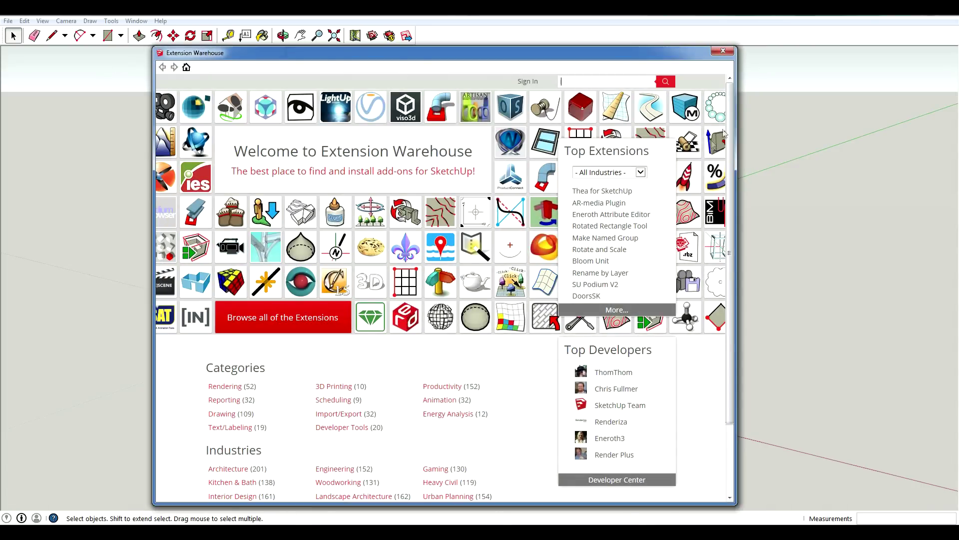
{"action": "left_click_drag", "start_coordinate": [733, 112], "coordinate": [736, 171]}
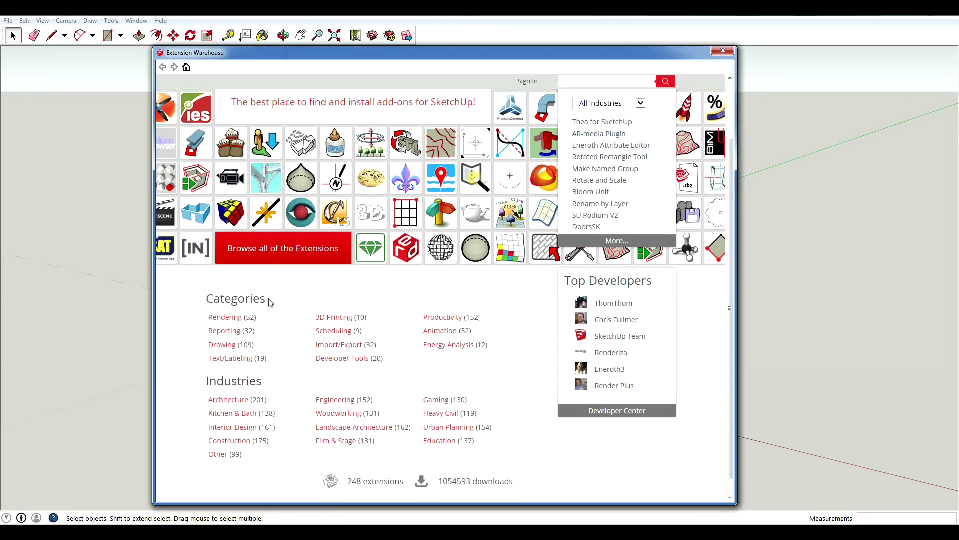
{"action": "left_click", "coordinate": [185, 299]}
{"action": "left_click", "coordinate": [231, 402]}
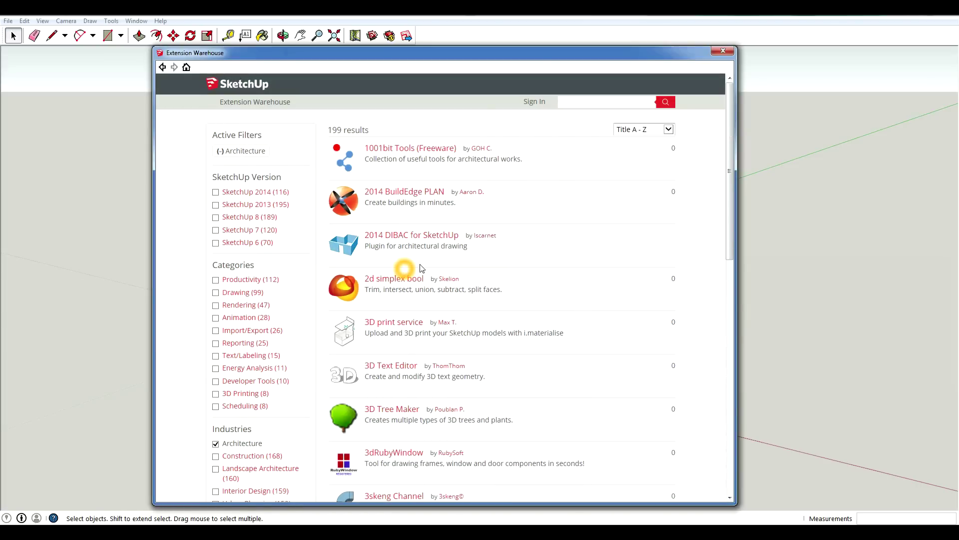
{"action": "left_click", "coordinate": [258, 293]}
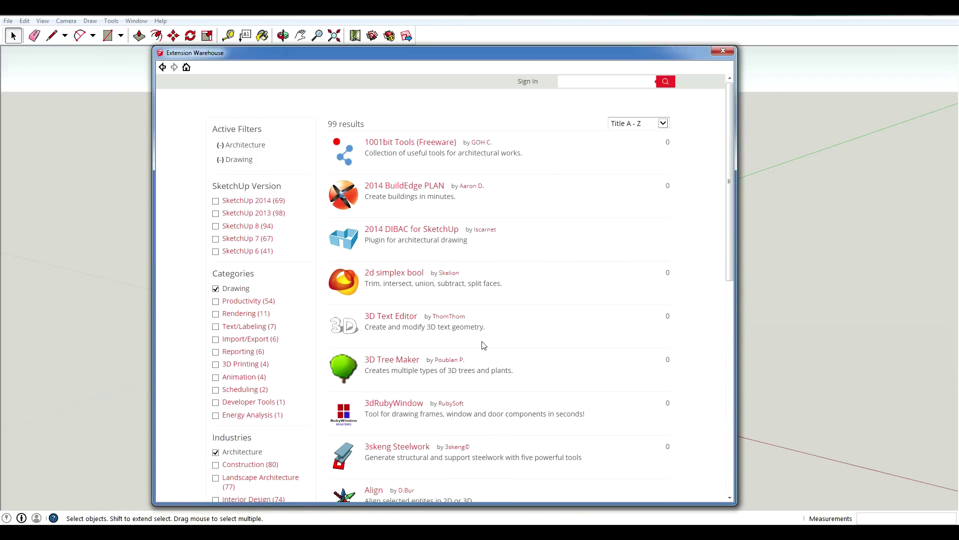
{"action": "scroll", "coordinate": [660, 275], "scroll_direction": "down", "scroll_amount": 15}
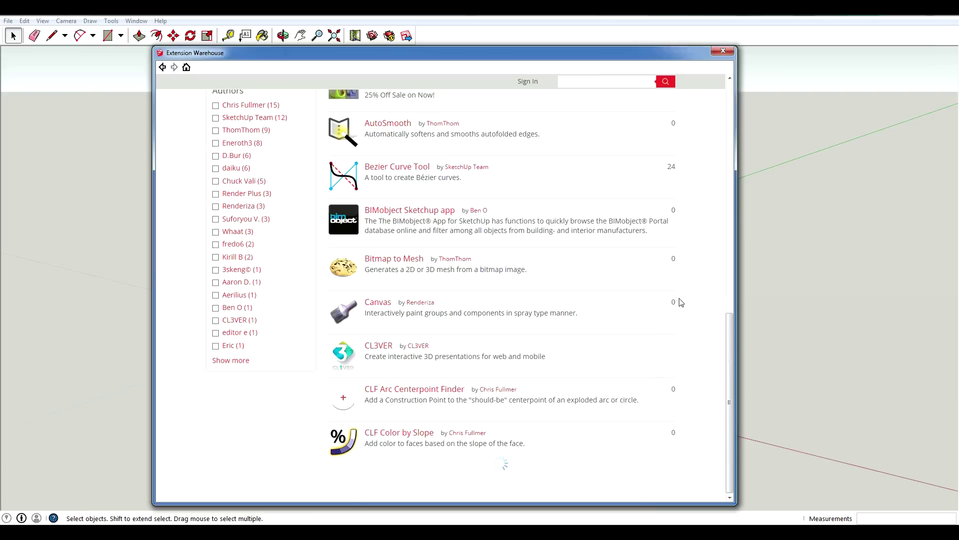
{"action": "scroll", "coordinate": [629, 293], "scroll_direction": "up", "scroll_amount": 15}
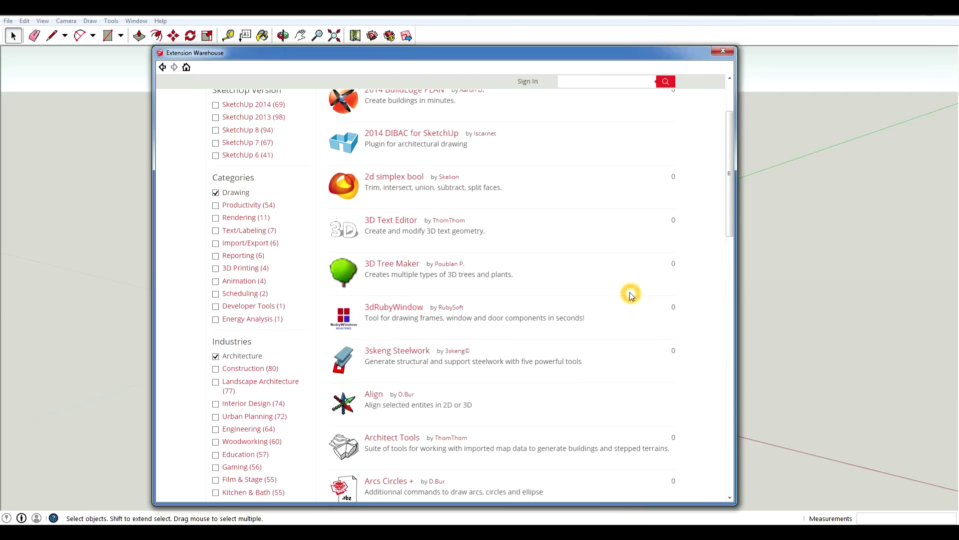
{"action": "left_click", "coordinate": [413, 143]}
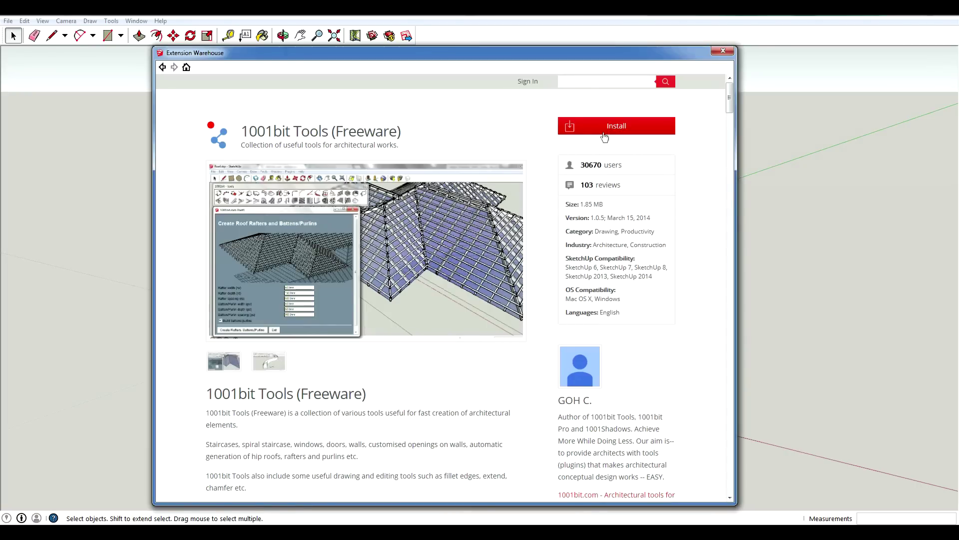
Start signing in to the Extension Warehouse from the 1001bit Tools page.
{"action": "left_click", "coordinate": [677, 153]}
{"action": "left_click", "coordinate": [679, 158]}
{"action": "left_click", "coordinate": [529, 81]}
{"action": "left_click", "coordinate": [627, 129]}
{"action": "left_click", "coordinate": [528, 81]}
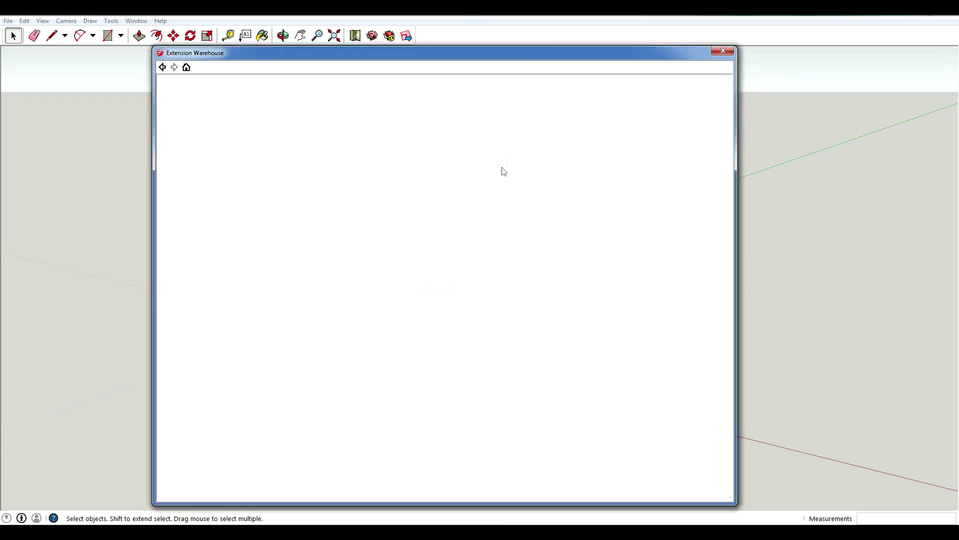
Enter the Google account password, sign in, and click Install for 1001bit Tools.
{"action": "left_click", "coordinate": [649, 218]}
{"action": "left_click", "coordinate": [425, 236]}
{"action": "left_click", "coordinate": [425, 236]}
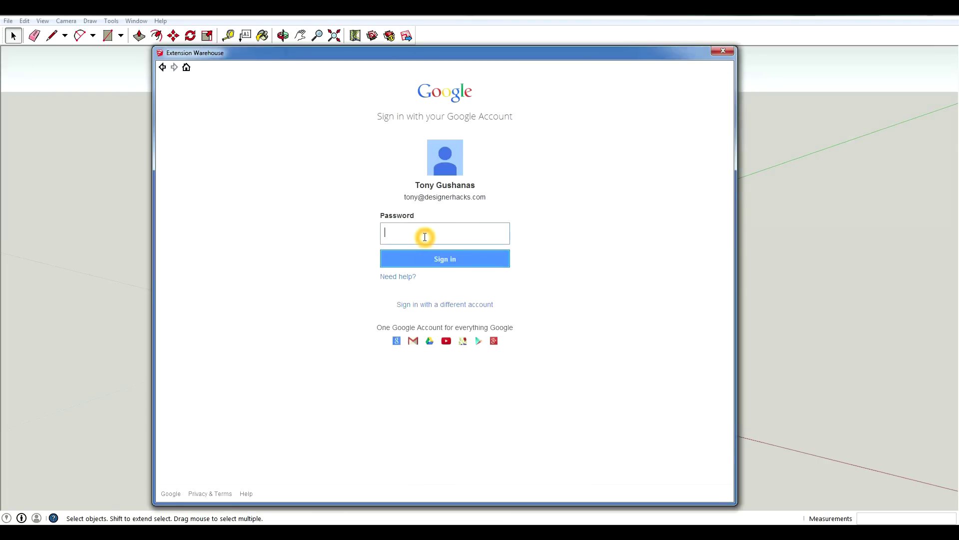
{"action": "left_click", "coordinate": [432, 234]}
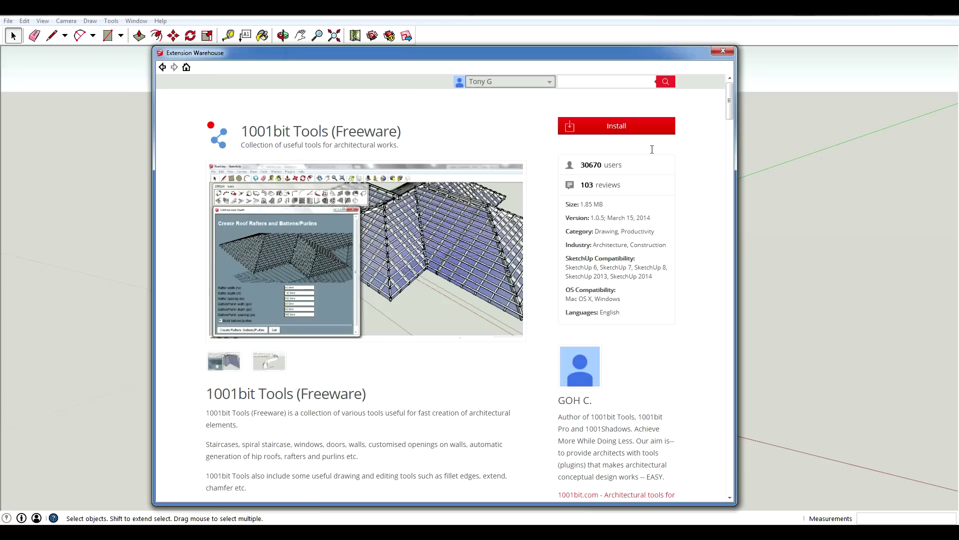
{"action": "left_click", "coordinate": [620, 128]}
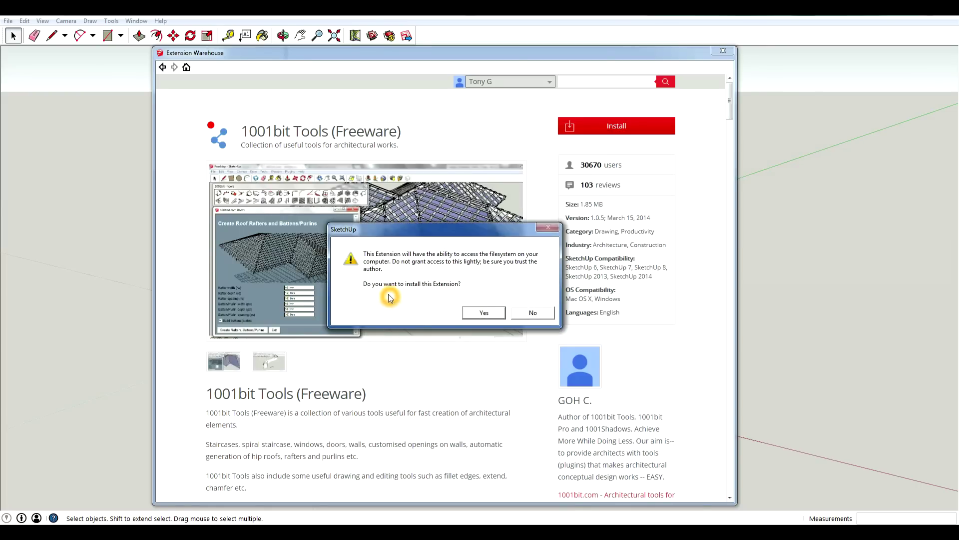
Confirm the 1001bit Tools install, dismiss the success message, and move the warehouse window aside.
{"action": "left_click", "coordinate": [486, 313]}
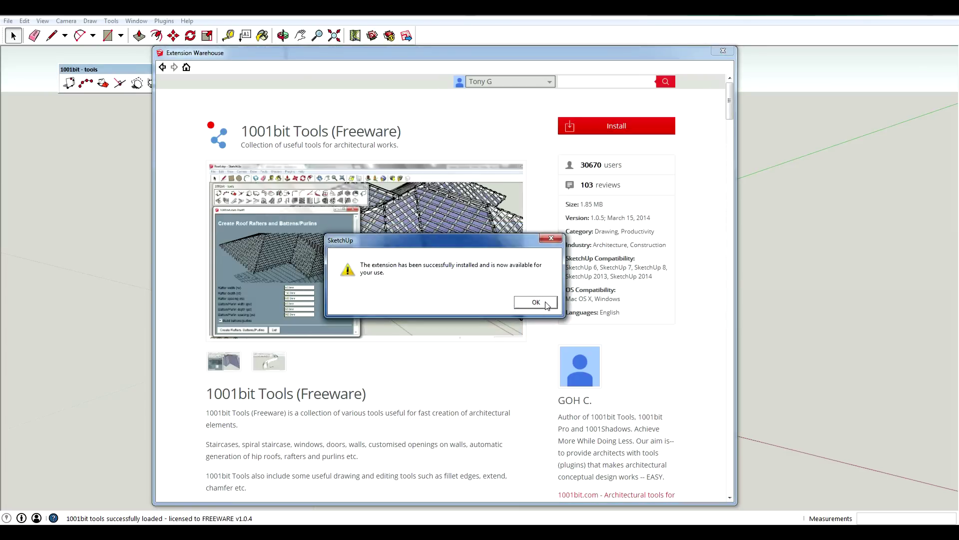
{"action": "left_click", "coordinate": [536, 302]}
{"action": "left_click_drag", "start_coordinate": [211, 57], "coordinate": [280, 122]}
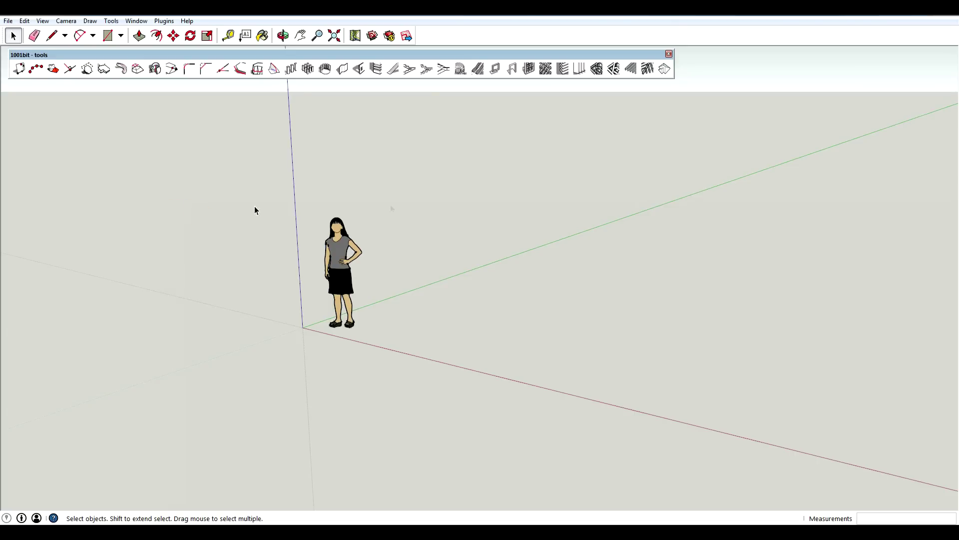
Switch to Chrome and search Google for 'smus' in a new tab.
{"action": "key", "text": "alt+Tab"}
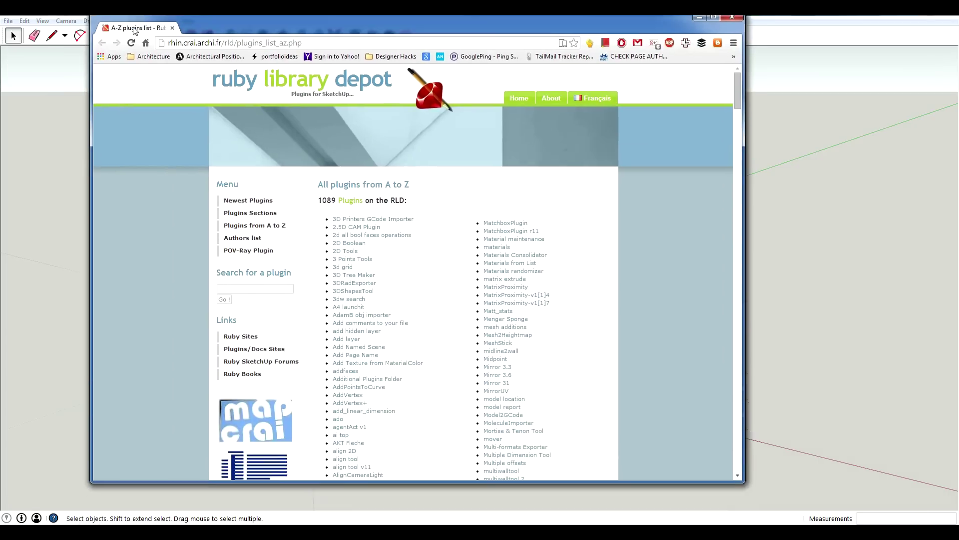
{"action": "left_click_drag", "start_coordinate": [135, 31], "coordinate": [131, 47]}
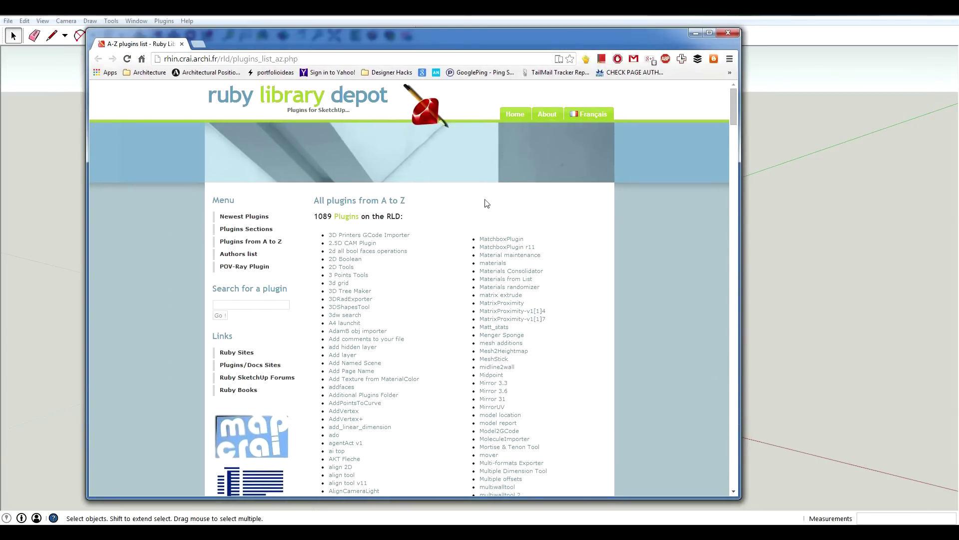
{"action": "left_click", "coordinate": [556, 245]}
{"action": "left_click", "coordinate": [197, 45]}
{"action": "left_click", "coordinate": [199, 59]}
{"action": "type", "text": "smu"}
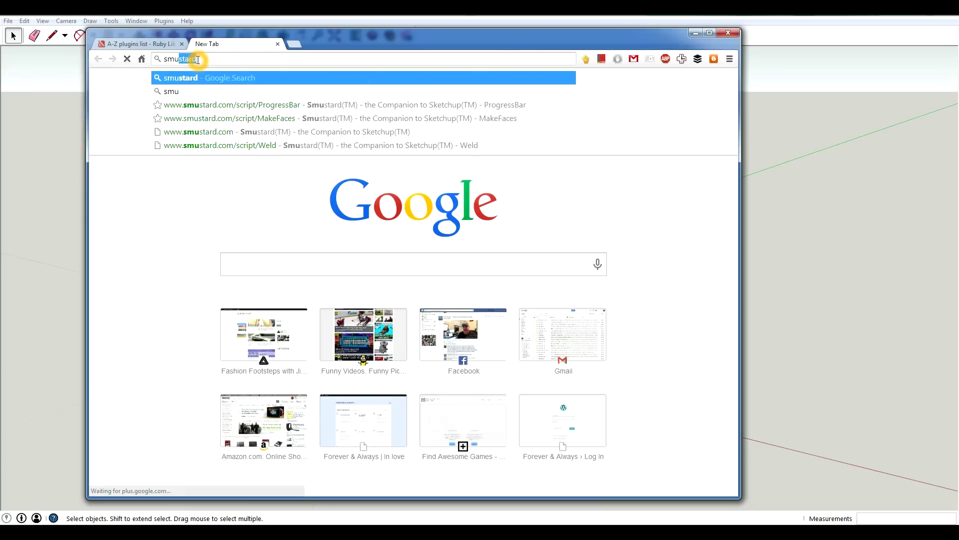
{"action": "type", "text": "s"}
{"action": "key", "text": "Return"}
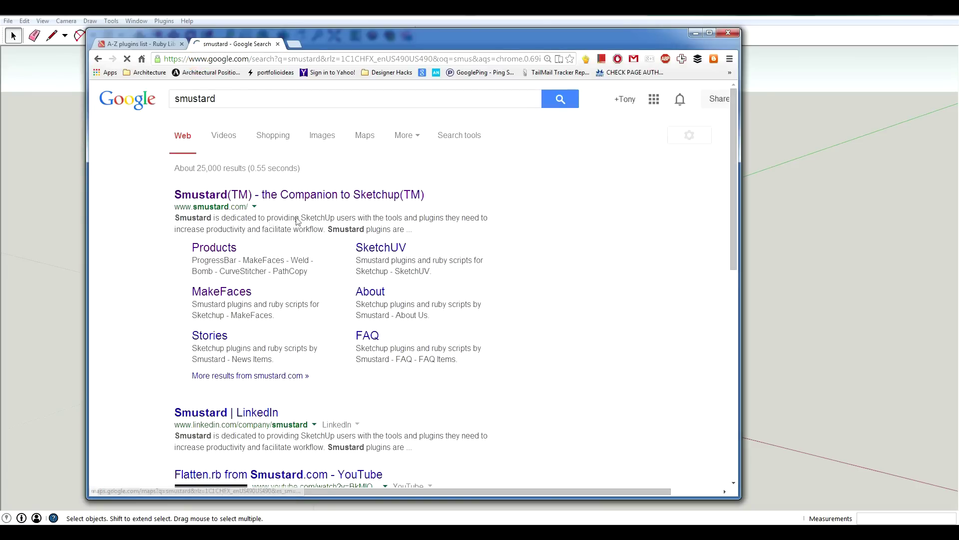
Open smustard.com's Products list, then return to the Ruby Library Depot plugin list.
{"action": "left_click", "coordinate": [295, 195]}
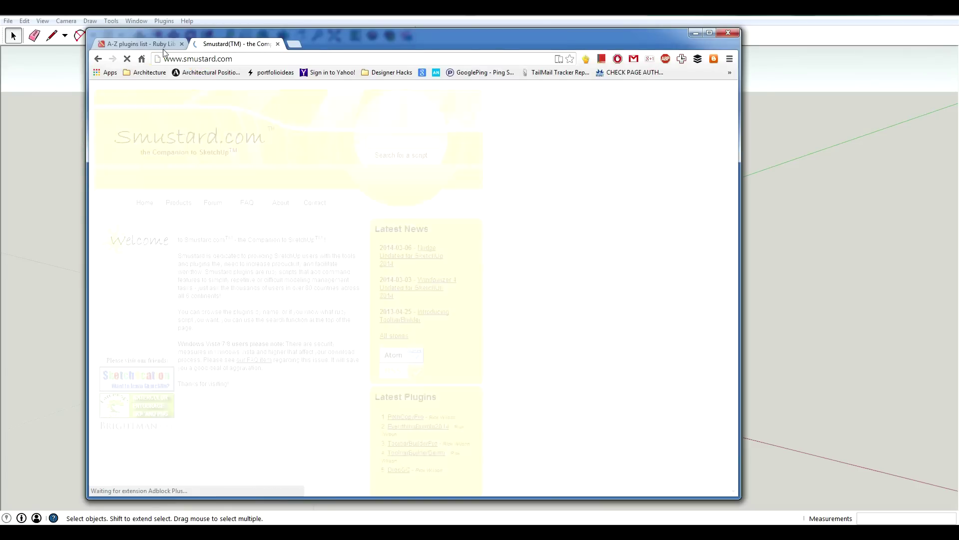
{"action": "left_click", "coordinate": [151, 207]}
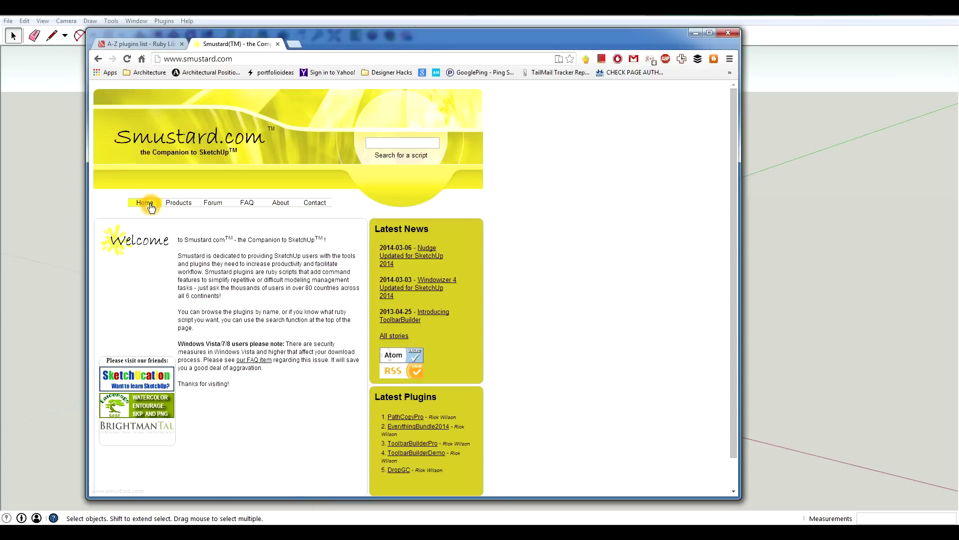
{"action": "left_click", "coordinate": [178, 204]}
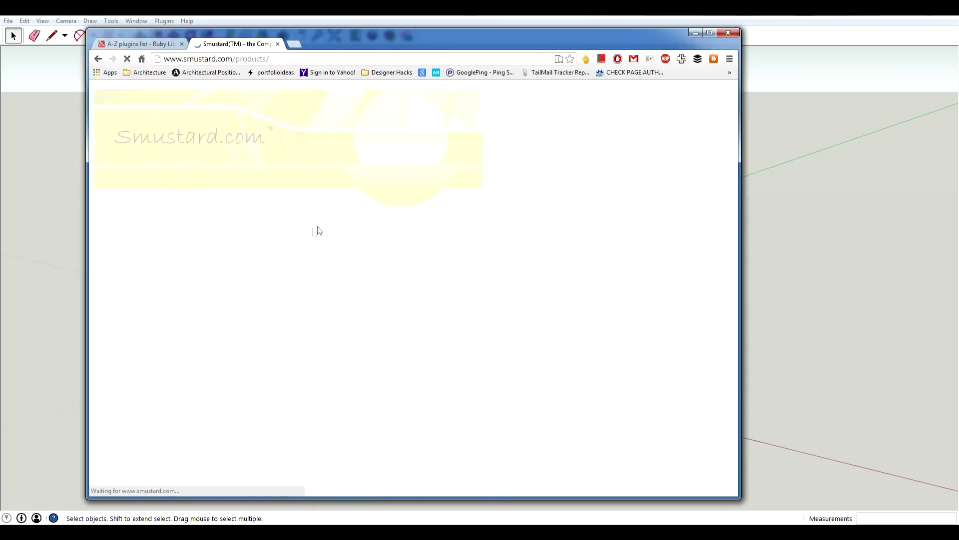
{"action": "scroll", "coordinate": [163, 306], "scroll_direction": "down", "scroll_amount": 2}
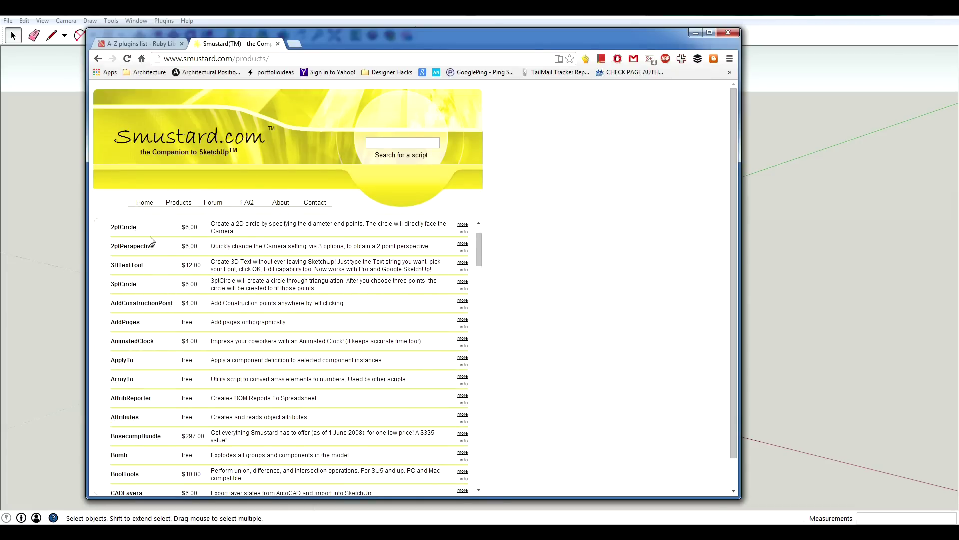
{"action": "left_click", "coordinate": [142, 44]}
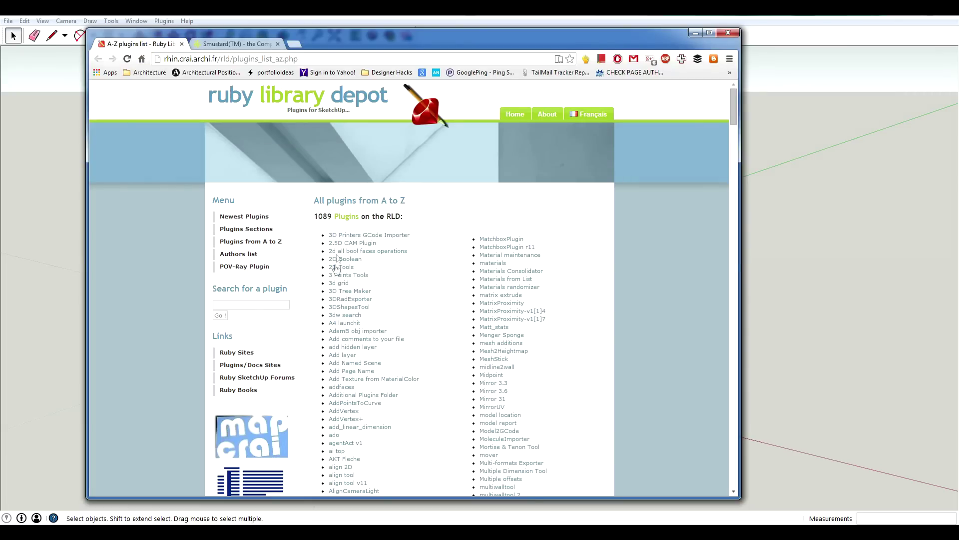
Open the 3D Tree Maker entry and download 3darcstudiotree103.rbz (4.30 MB) to Downloads.
{"action": "left_click", "coordinate": [363, 294]}
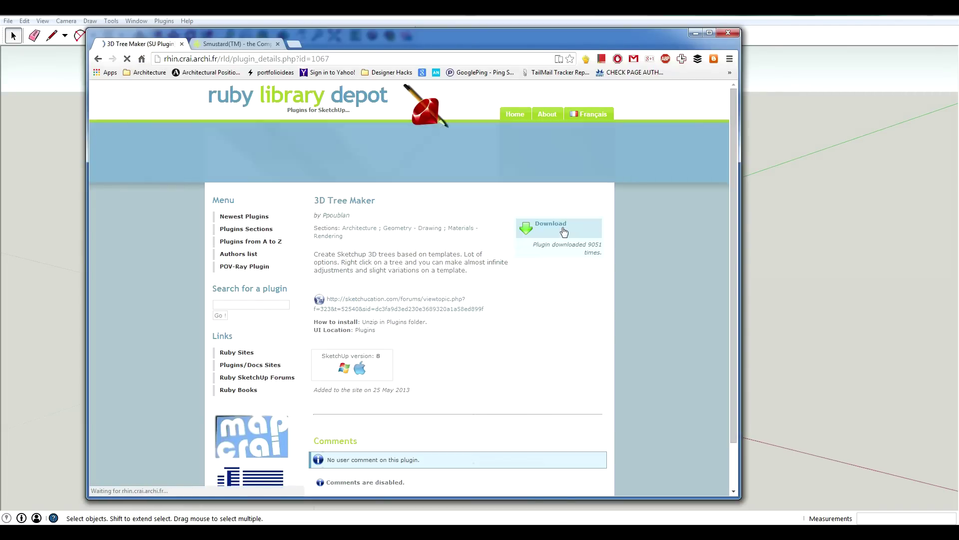
{"action": "left_click", "coordinate": [566, 230]}
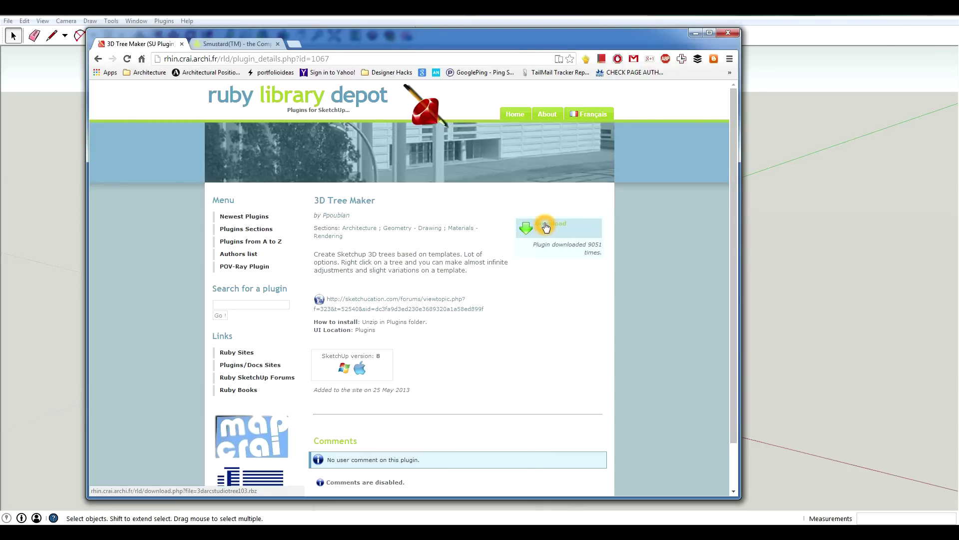
{"action": "left_click", "coordinate": [555, 224]}
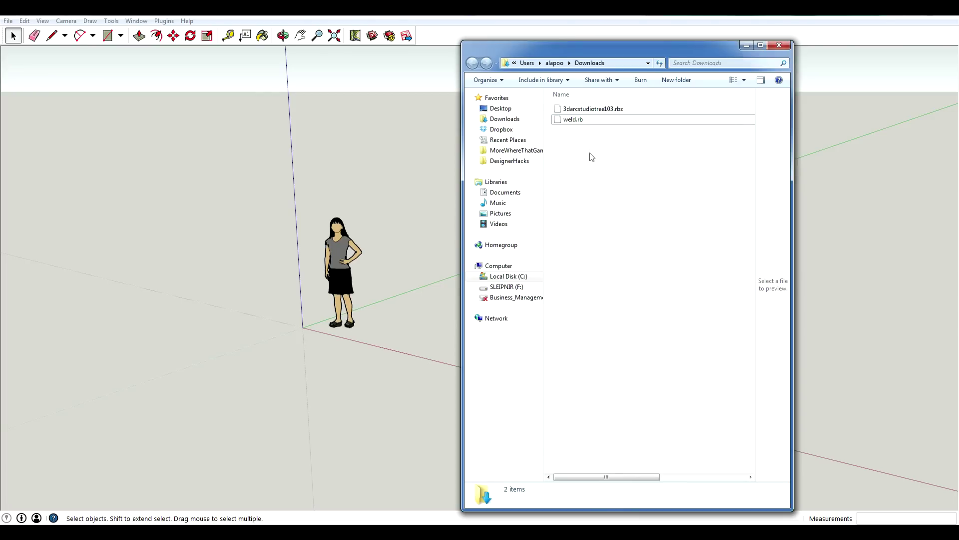
Check the file details of weld.rb and 3darcstudiotree103.rbz in Downloads.
{"action": "left_click", "coordinate": [599, 121]}
{"action": "left_click", "coordinate": [638, 136]}
{"action": "left_click", "coordinate": [640, 111]}
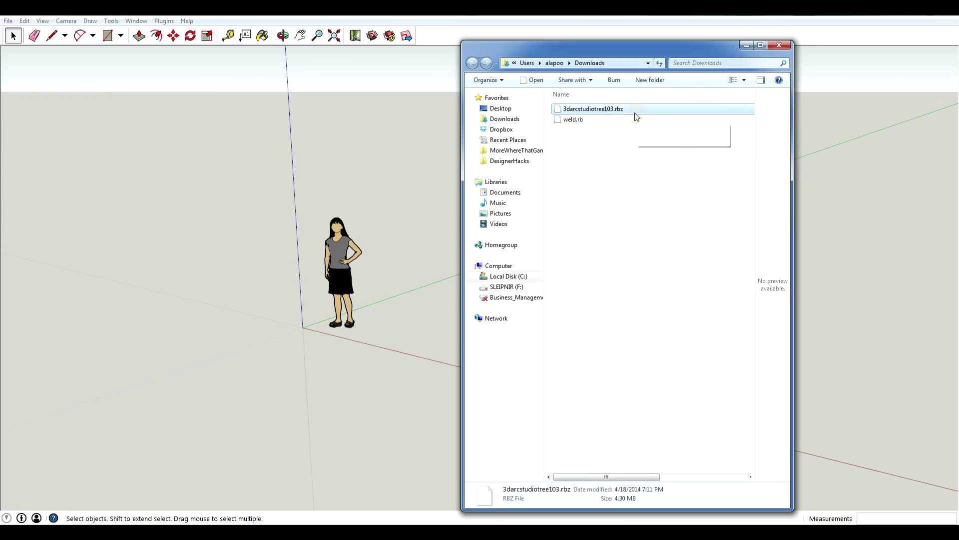
{"action": "left_click", "coordinate": [599, 119]}
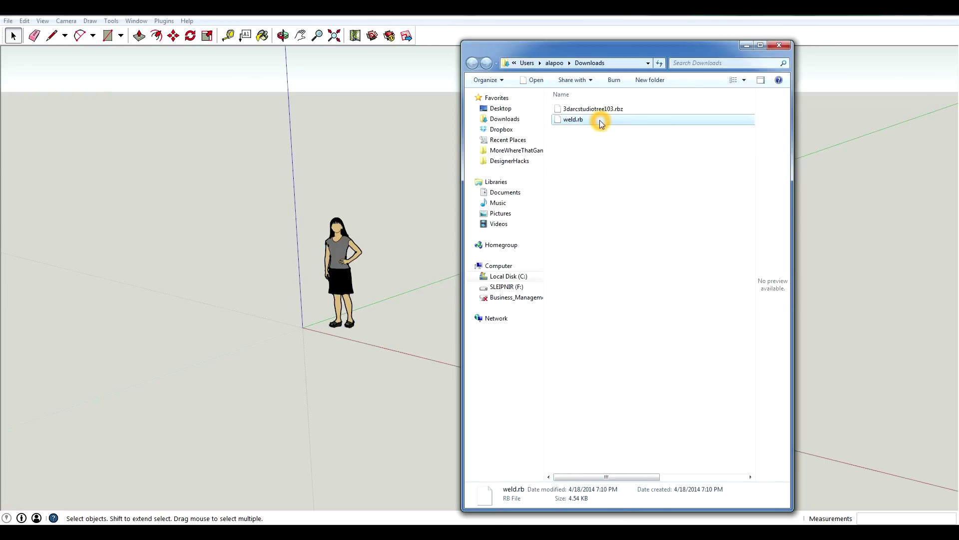
{"action": "left_click", "coordinate": [612, 200]}
Open C:\Program Files (x86) in a new Explorer window placed beside Downloads.
{"action": "key", "text": "super"}
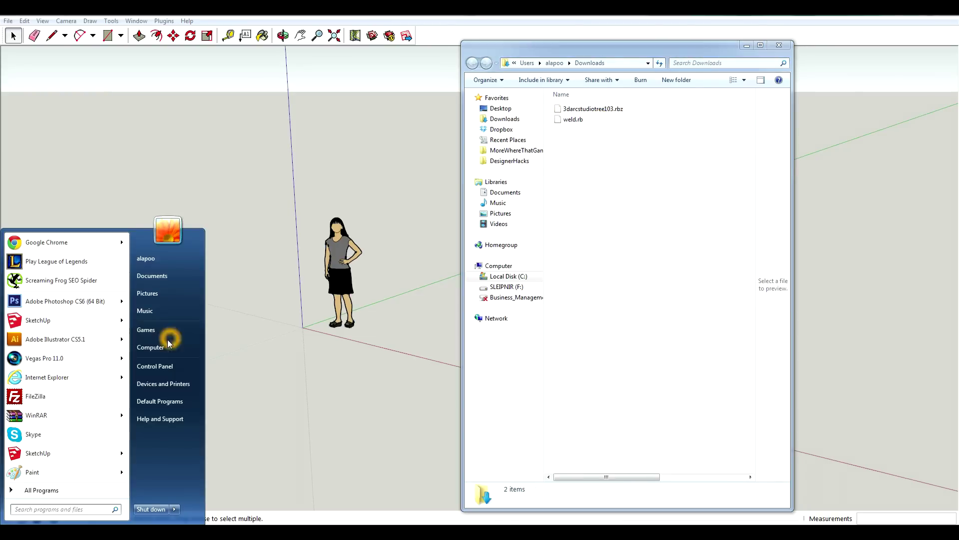
{"action": "left_click", "coordinate": [150, 348]}
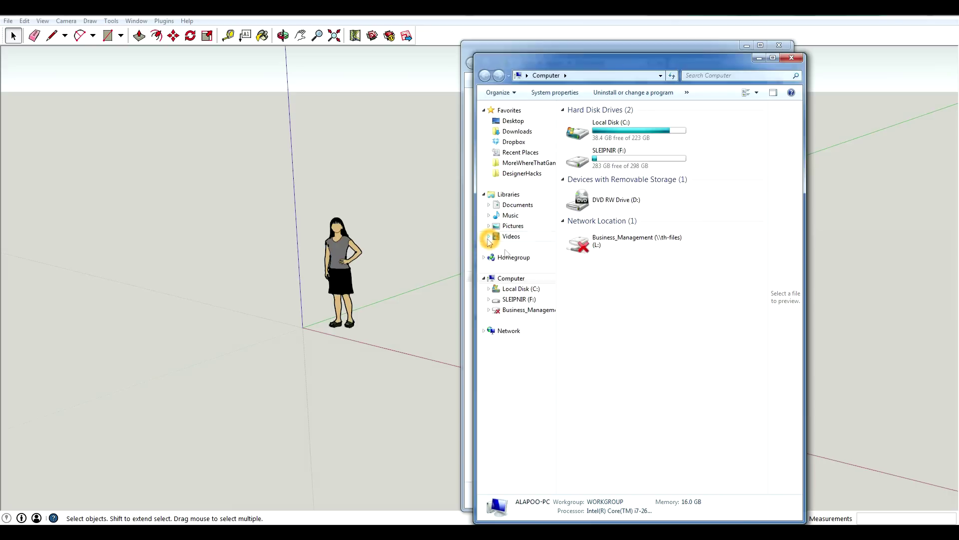
{"action": "double_click", "coordinate": [664, 131]}
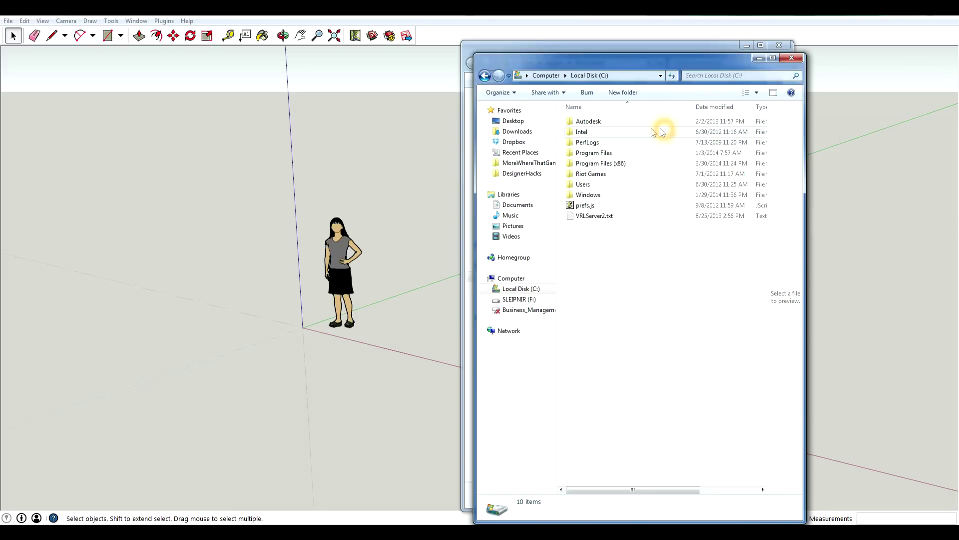
{"action": "double_click", "coordinate": [643, 165]}
{"action": "left_click_drag", "start_coordinate": [689, 66], "coordinate": [282, 56]}
Navigate into SketchUp > SketchUp 2014 > Tools.
{"action": "left_click", "coordinate": [225, 152]}
{"action": "scroll", "coordinate": [220, 295], "scroll_direction": "down", "scroll_amount": 3}
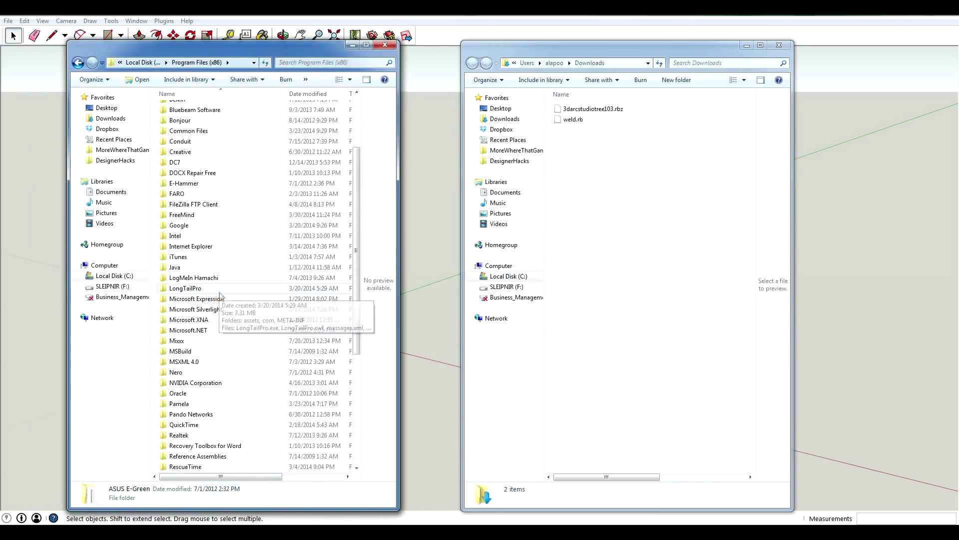
{"action": "scroll", "coordinate": [223, 390], "scroll_direction": "down", "scroll_amount": 2}
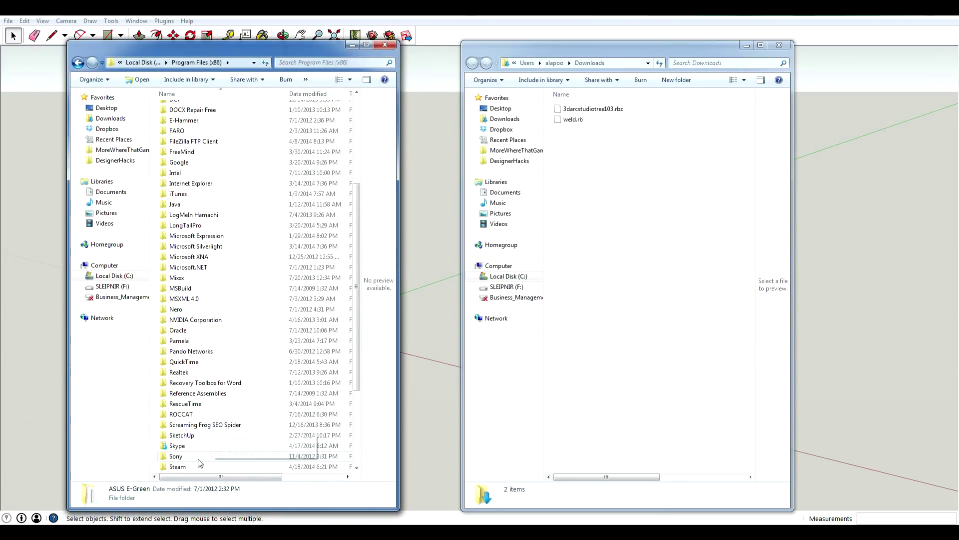
{"action": "double_click", "coordinate": [220, 437]}
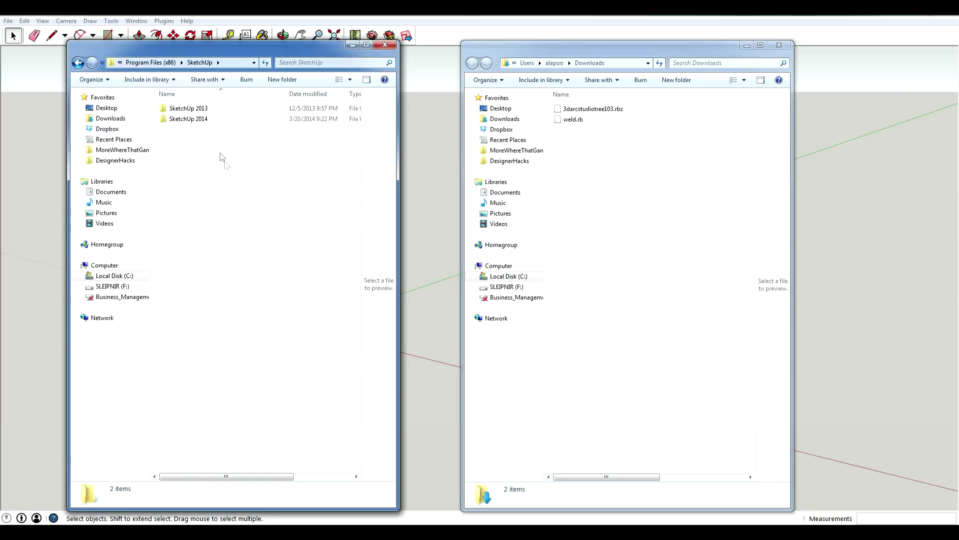
{"action": "double_click", "coordinate": [233, 119]}
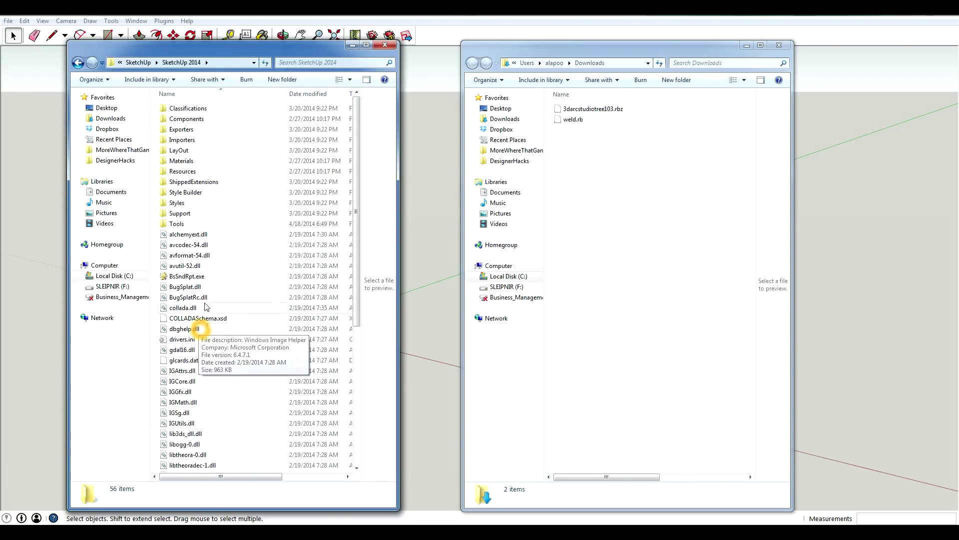
{"action": "double_click", "coordinate": [200, 225]}
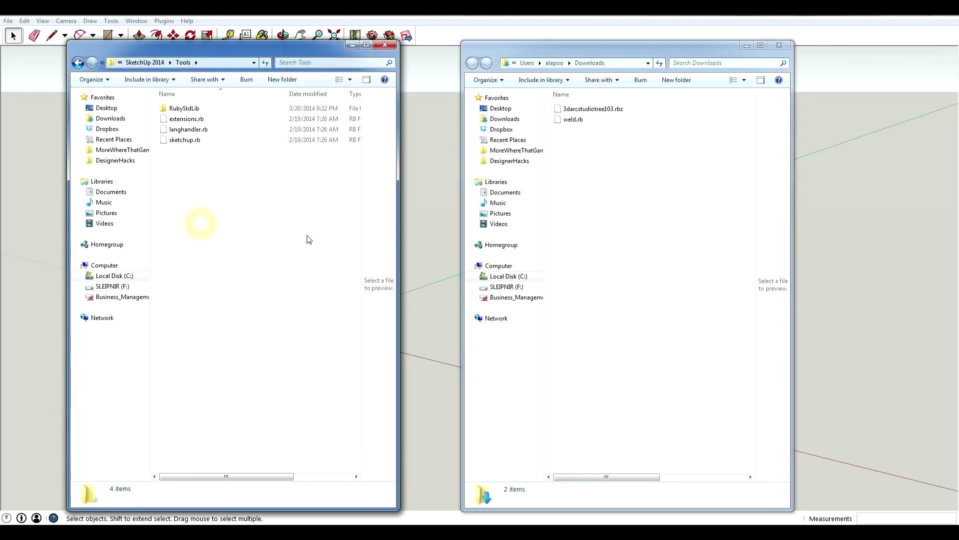
Move weld.rb and 3darcstudiotree103.rbz into the Tools folder, approving each administrator prompt.
{"action": "left_click_drag", "start_coordinate": [596, 124], "coordinate": [203, 170]}
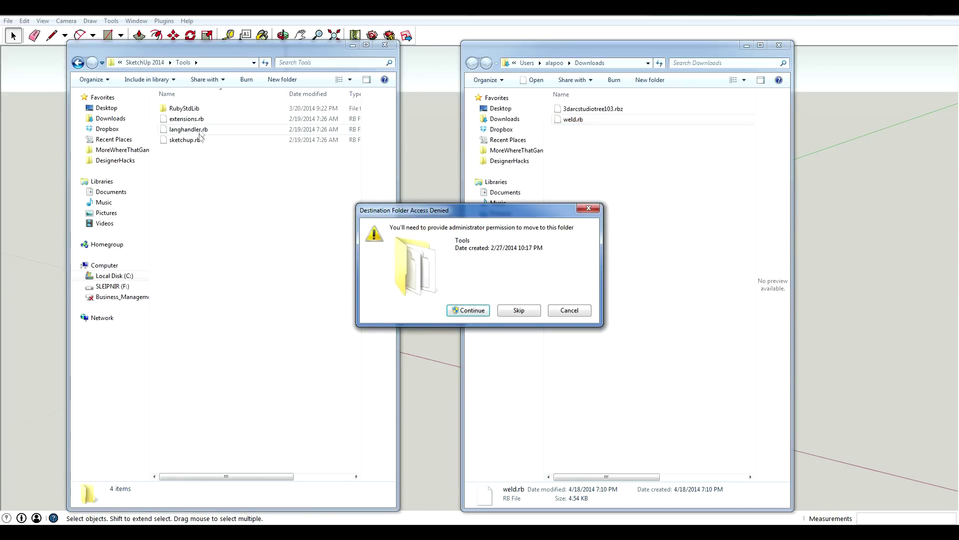
{"action": "left_click", "coordinate": [472, 310]}
{"action": "left_click_drag", "start_coordinate": [595, 109], "coordinate": [205, 196]}
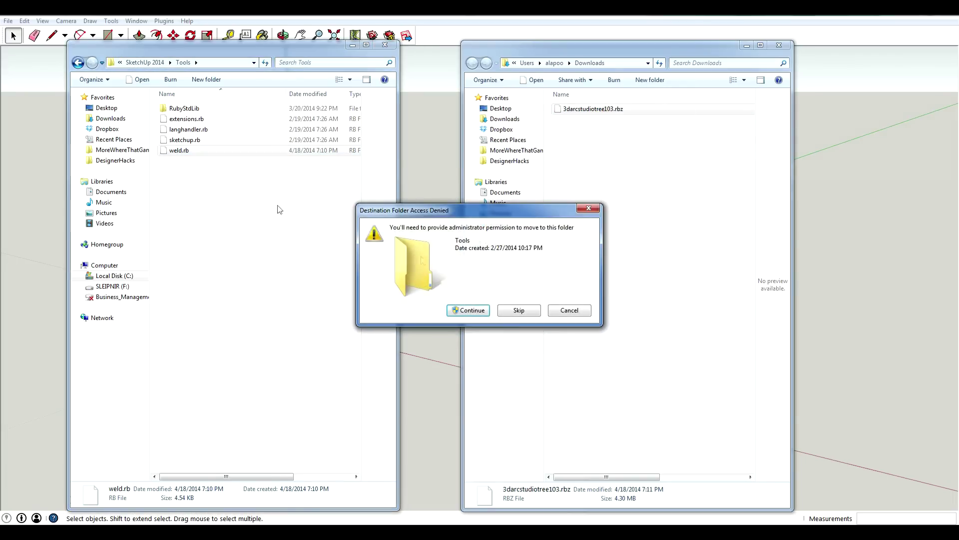
{"action": "left_click", "coordinate": [467, 308]}
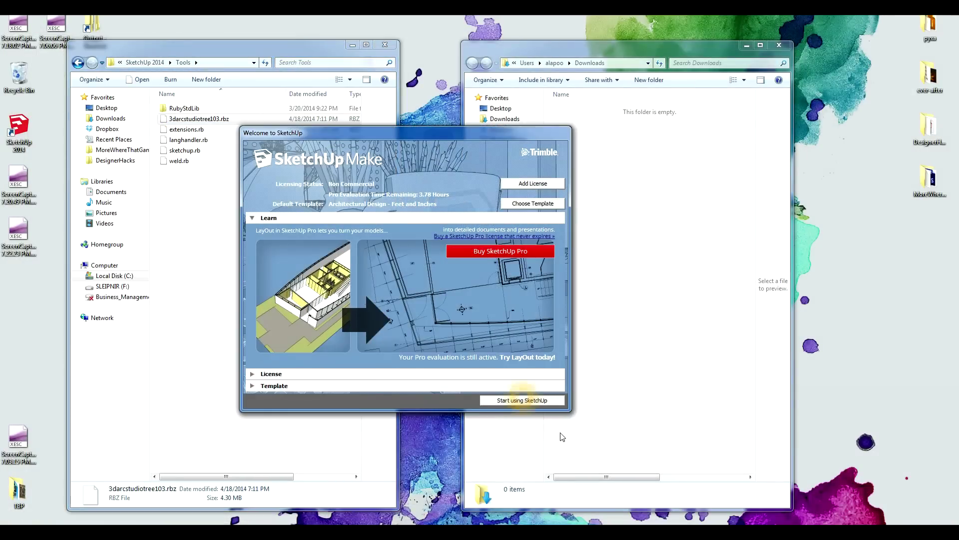
Start a new SketchUp model and check that the Plugins menu lists Weld beside 1001bit tools.
{"action": "left_click", "coordinate": [535, 403]}
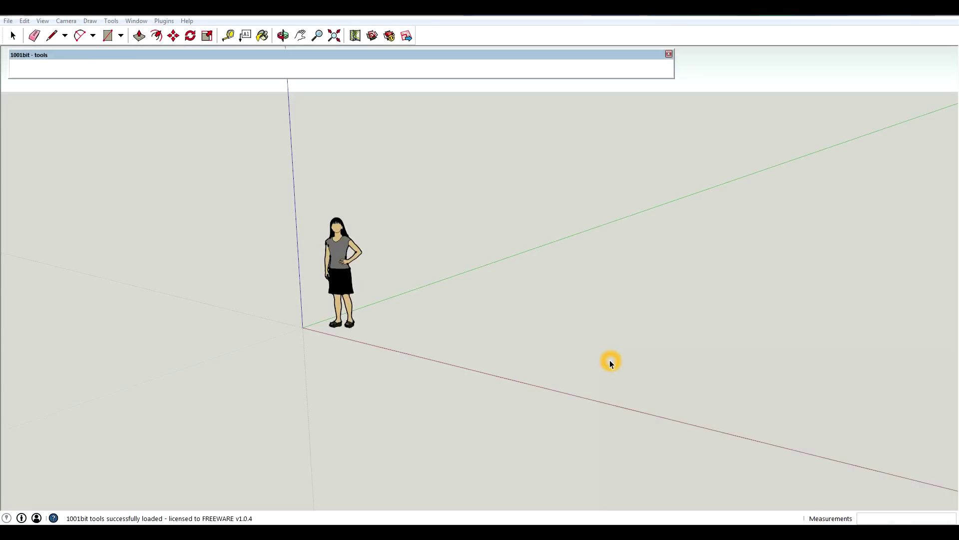
{"action": "left_click", "coordinate": [164, 21]}
{"action": "left_click", "coordinate": [182, 38]}
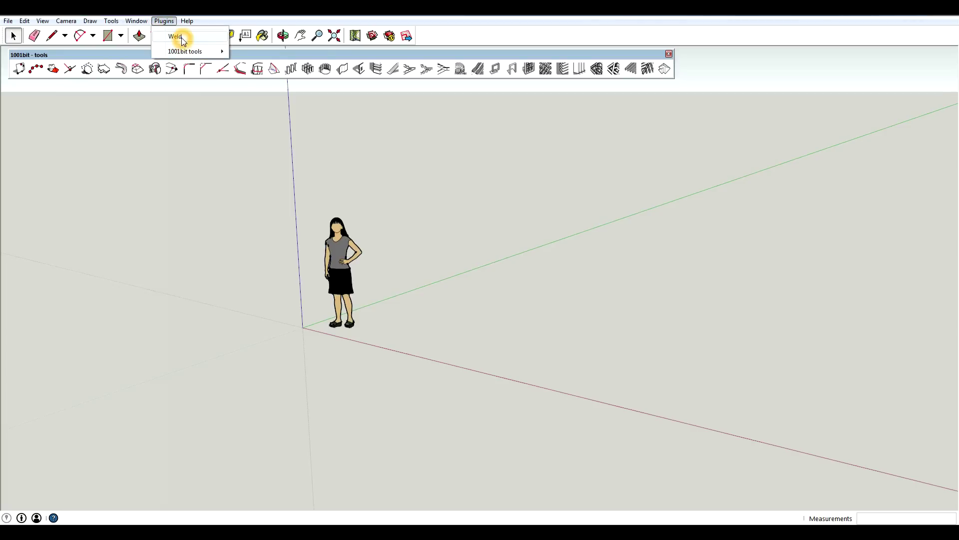
{"action": "left_click", "coordinate": [165, 21]}
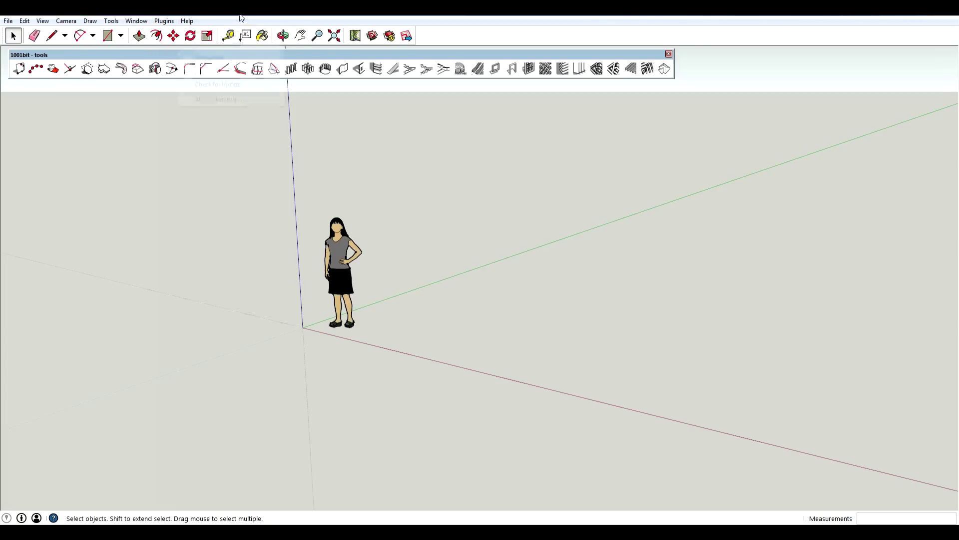
{"action": "left_click", "coordinate": [165, 23]}
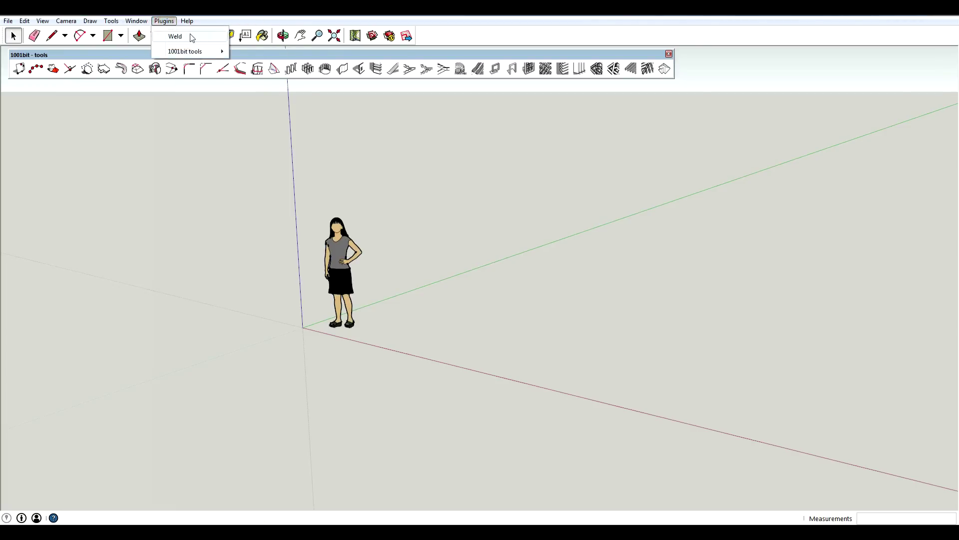
{"action": "left_click", "coordinate": [172, 249]}
Draw a bent two-edge line on the ground with the Line tool, then check its right-click menu.
{"action": "key", "text": "l"}
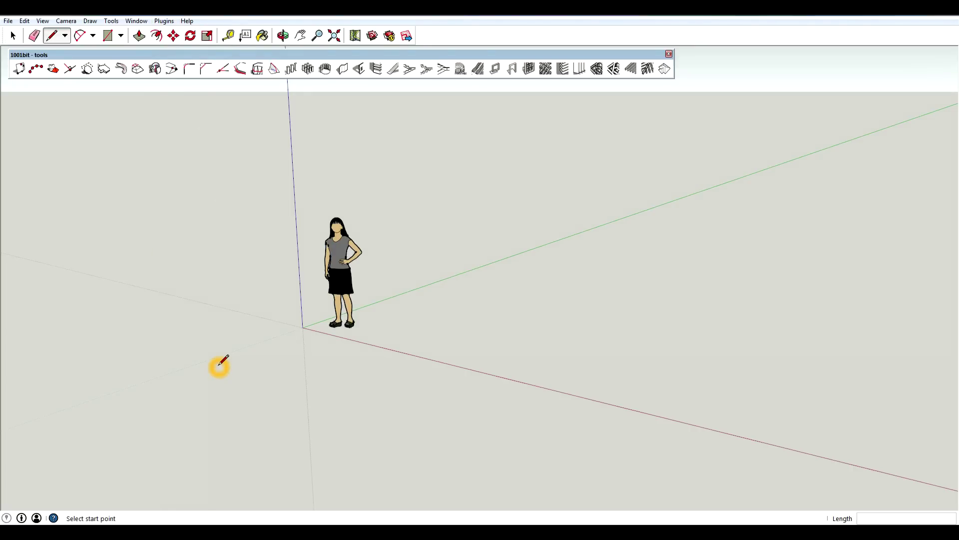
{"action": "left_click", "coordinate": [209, 365]}
{"action": "left_click", "coordinate": [412, 428]}
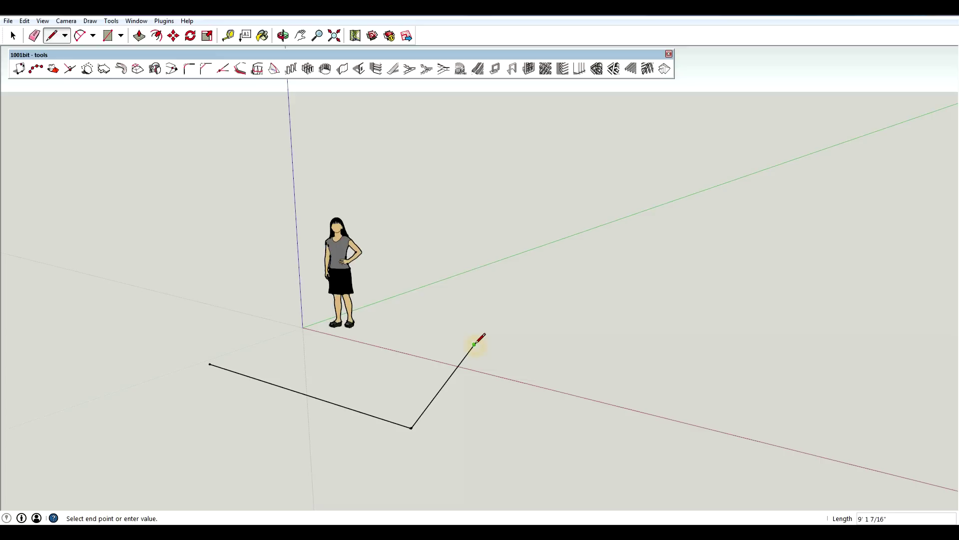
{"action": "key", "text": "Escape"}
{"action": "key", "text": "space"}
{"action": "right_click", "coordinate": [421, 414]}
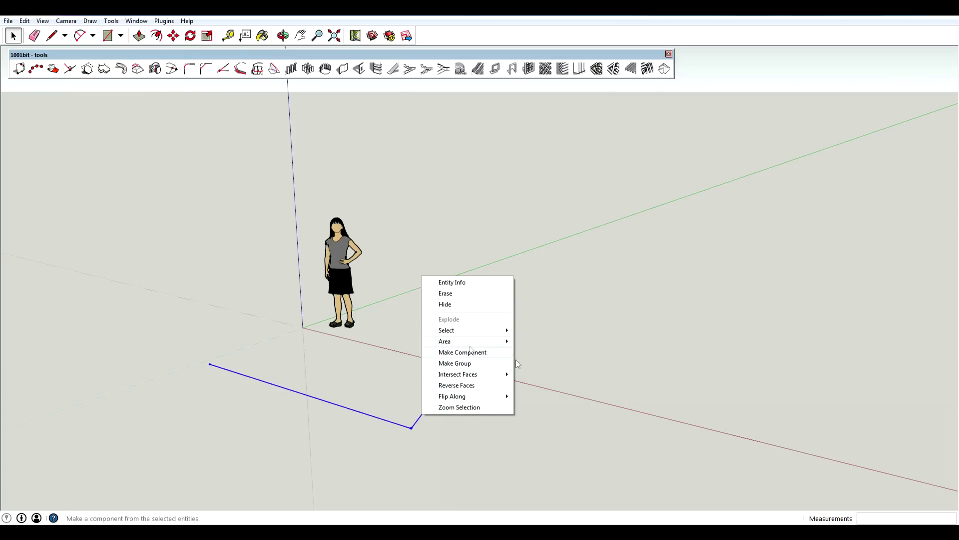
{"action": "key", "text": "Escape"}
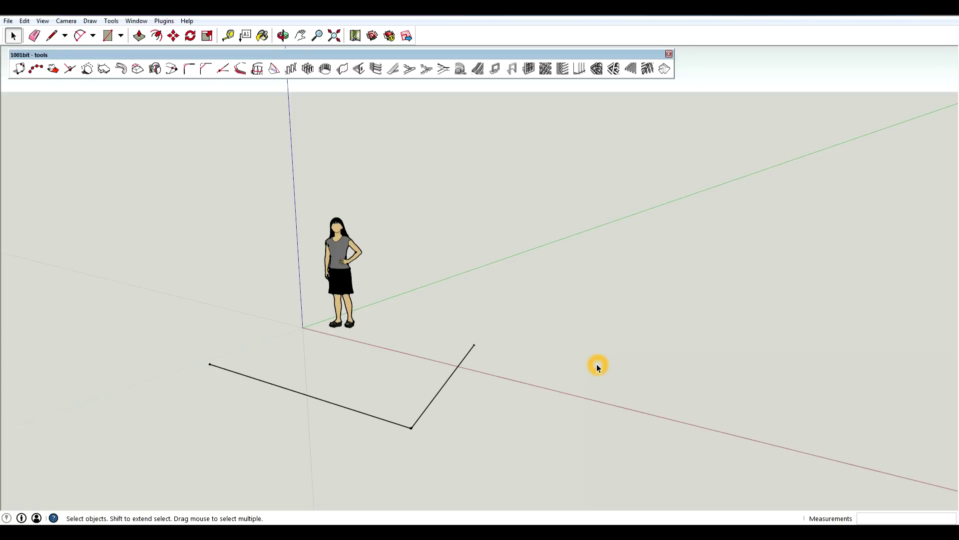
Open System Preferences from the Window menu and switch to its Extensions page.
{"action": "left_click", "coordinate": [164, 21]}
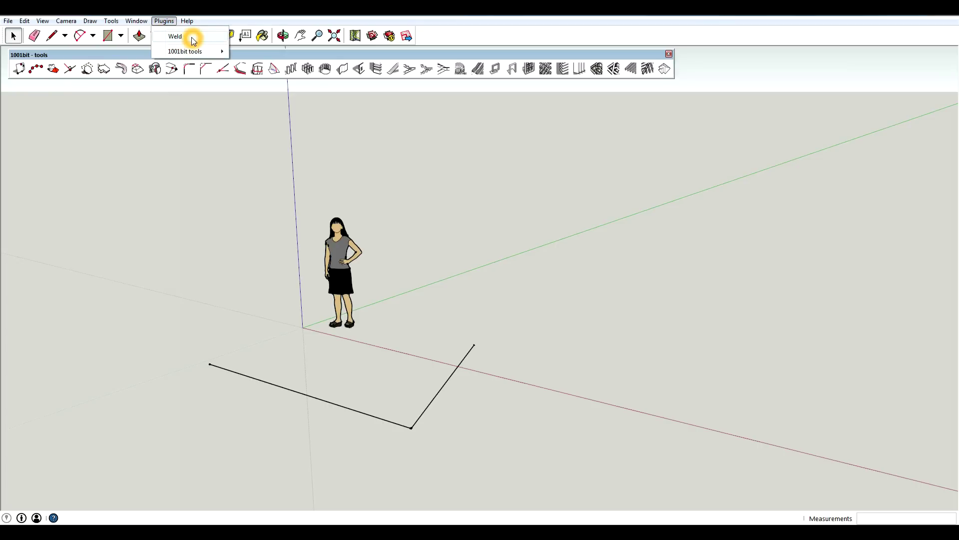
{"action": "mouse_move", "coordinate": [148, 22]}
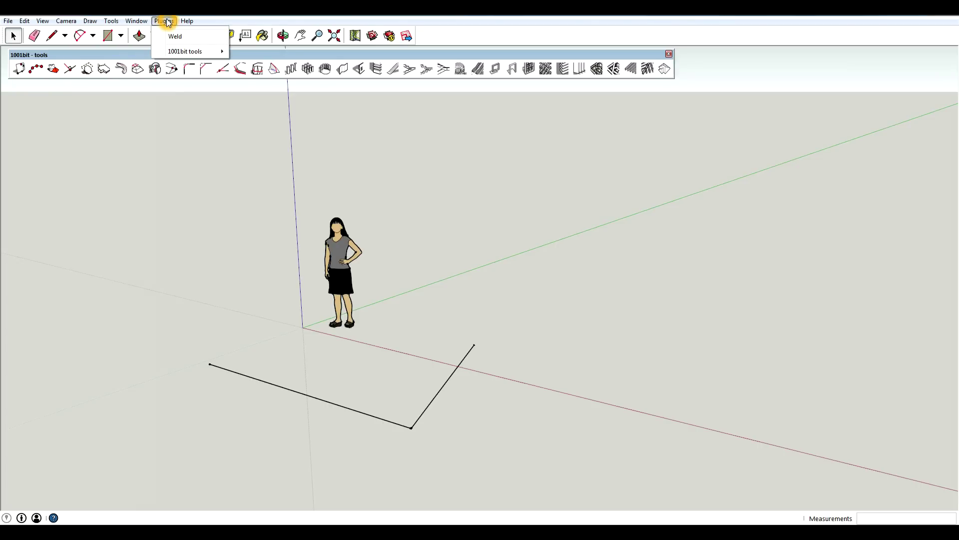
{"action": "left_click", "coordinate": [137, 22]}
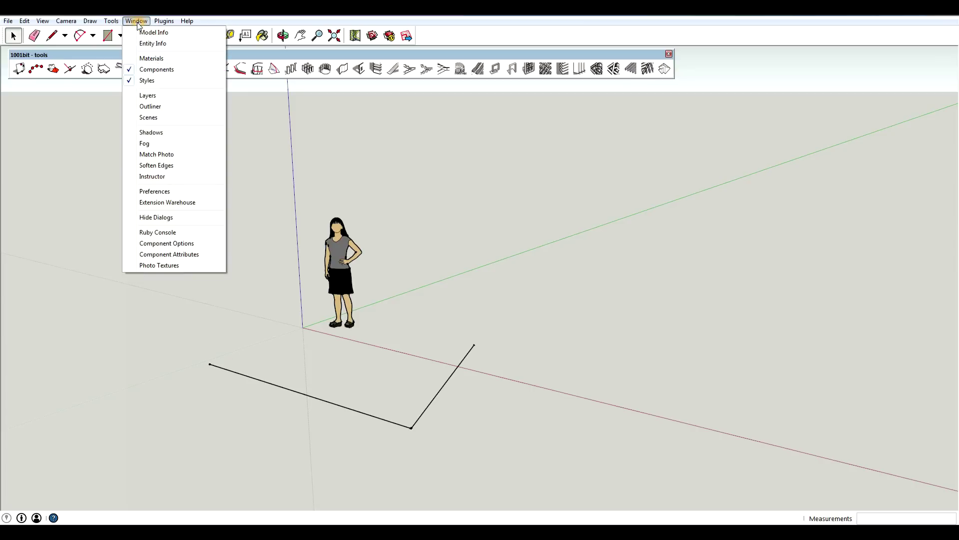
{"action": "left_click", "coordinate": [165, 192]}
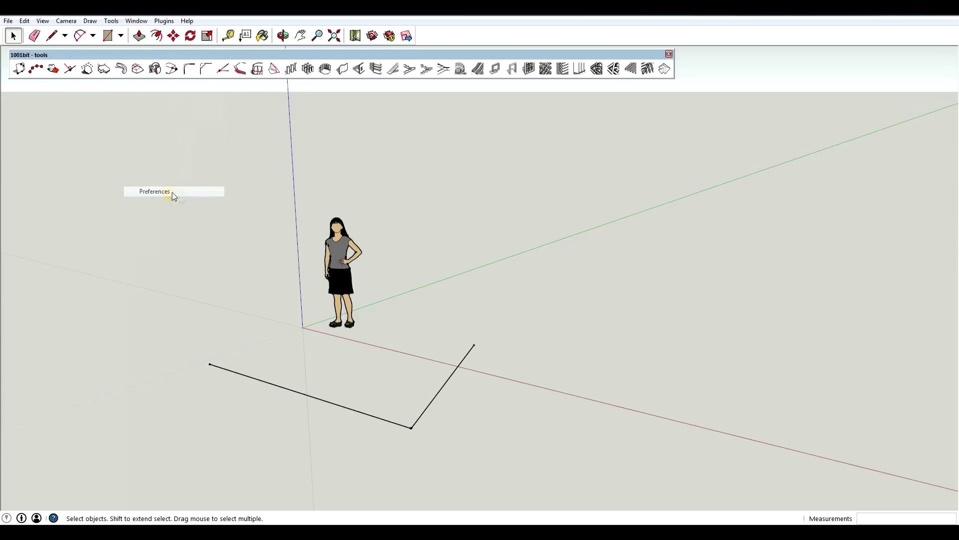
{"action": "left_click", "coordinate": [393, 226]}
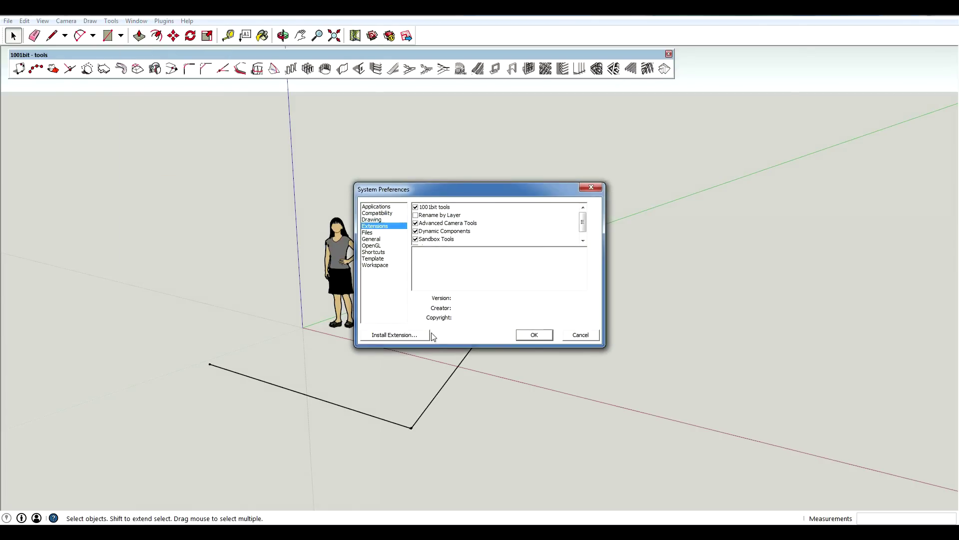
{"action": "left_click", "coordinate": [387, 237]}
Start an extension install and browse to C:\Program Files (x86)\SketchUp\SketchUp 2014\Tools.
{"action": "left_click", "coordinate": [388, 335]}
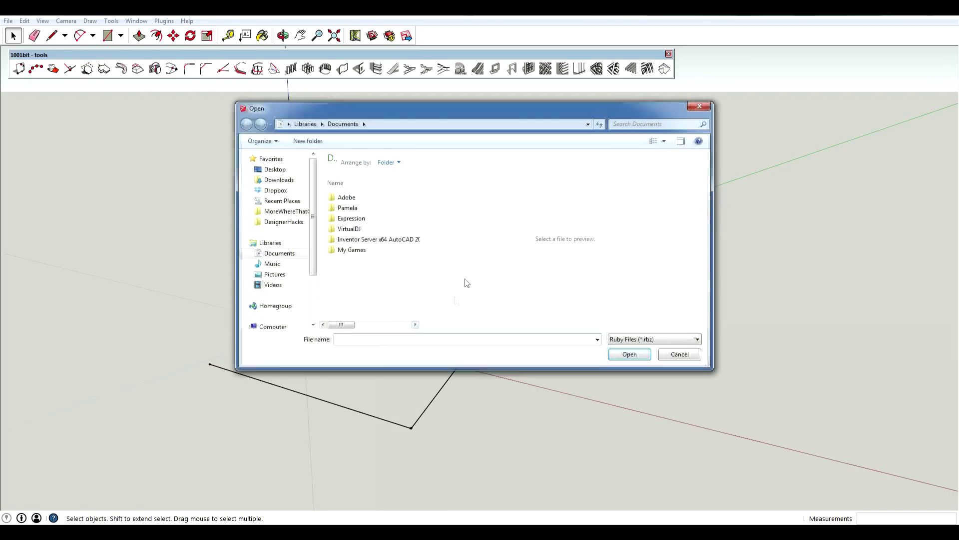
{"action": "left_click_drag", "start_coordinate": [313, 220], "coordinate": [322, 245]}
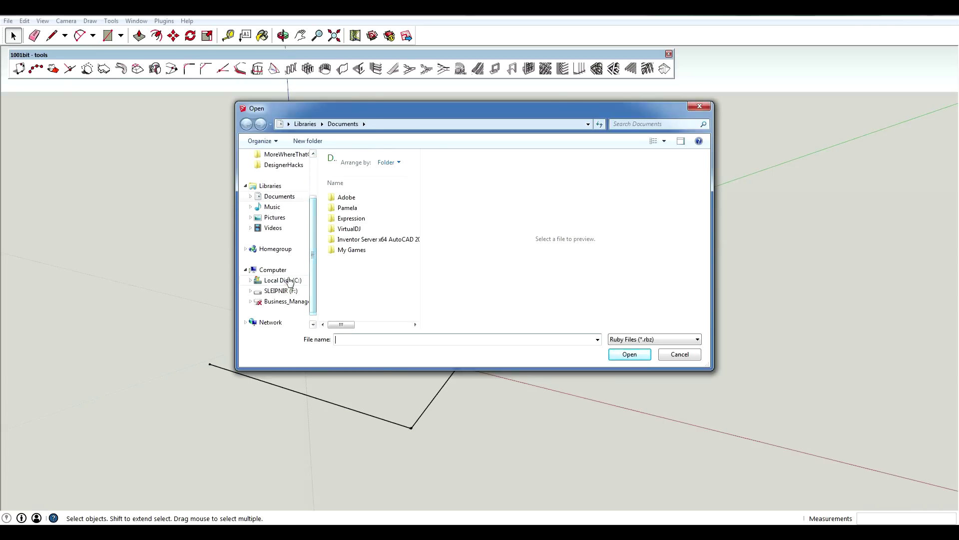
{"action": "left_click", "coordinate": [284, 292]}
{"action": "double_click", "coordinate": [382, 213]}
{"action": "left_click_drag", "start_coordinate": [415, 173], "coordinate": [423, 264]}
{"action": "scroll", "coordinate": [423, 264], "scroll_direction": "down", "scroll_amount": 2}
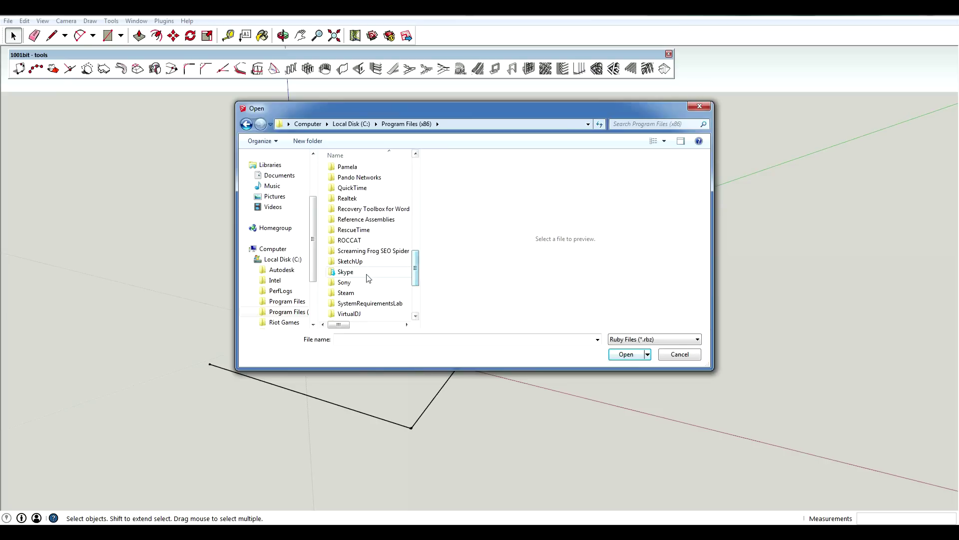
{"action": "double_click", "coordinate": [352, 261]}
{"action": "double_click", "coordinate": [369, 181]}
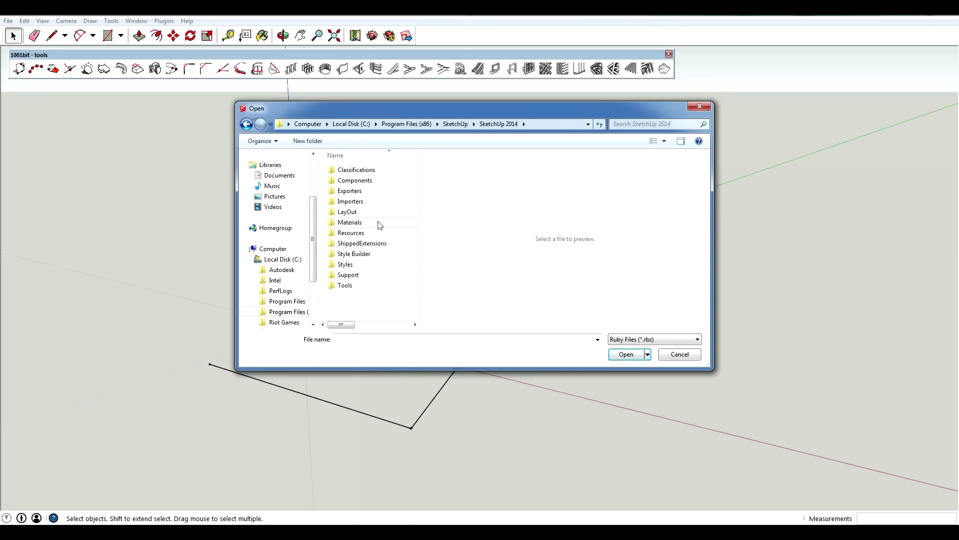
{"action": "double_click", "coordinate": [352, 286]}
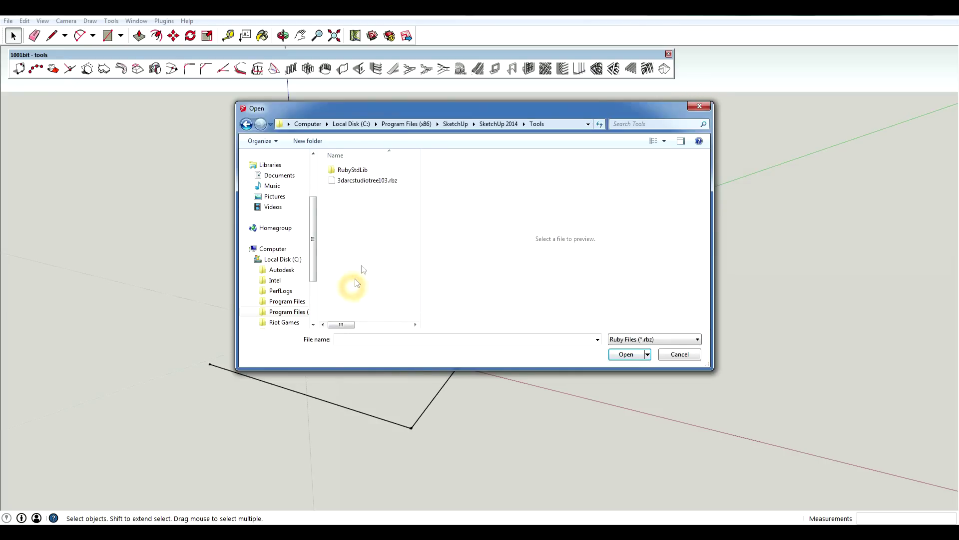
Select 3darcstudiotree103.rbz and load it for installation.
{"action": "left_click", "coordinate": [392, 180]}
{"action": "left_click", "coordinate": [375, 187]}
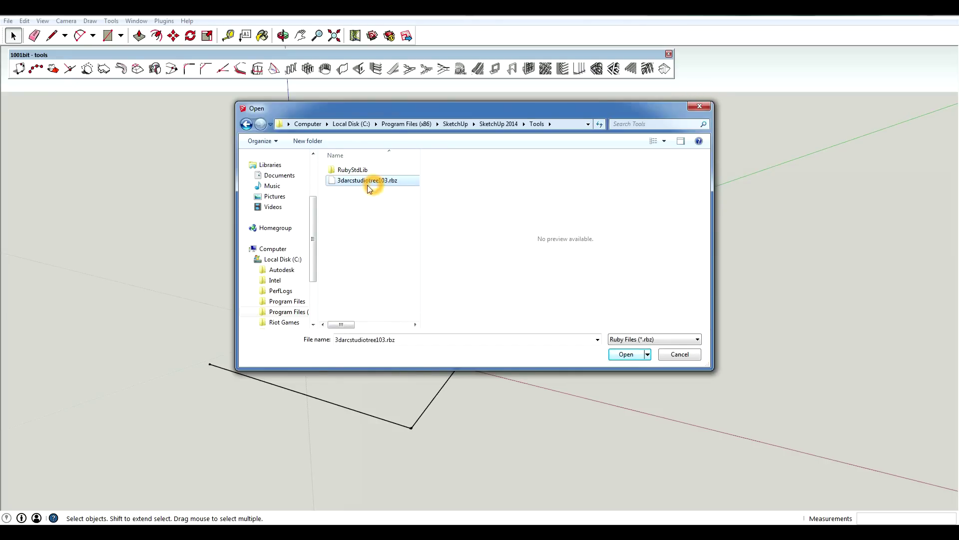
{"action": "left_click", "coordinate": [376, 218]}
{"action": "left_click", "coordinate": [628, 354]}
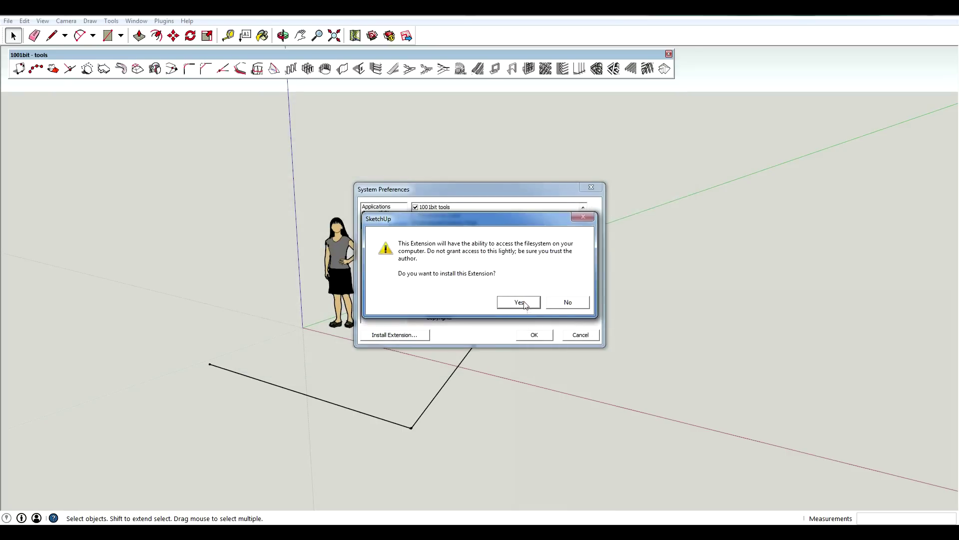
Approve installing the 3DArcStudio Tree Maker extension and dismiss the completion notice.
{"action": "left_click", "coordinate": [525, 303]}
{"action": "left_click", "coordinate": [550, 340]}
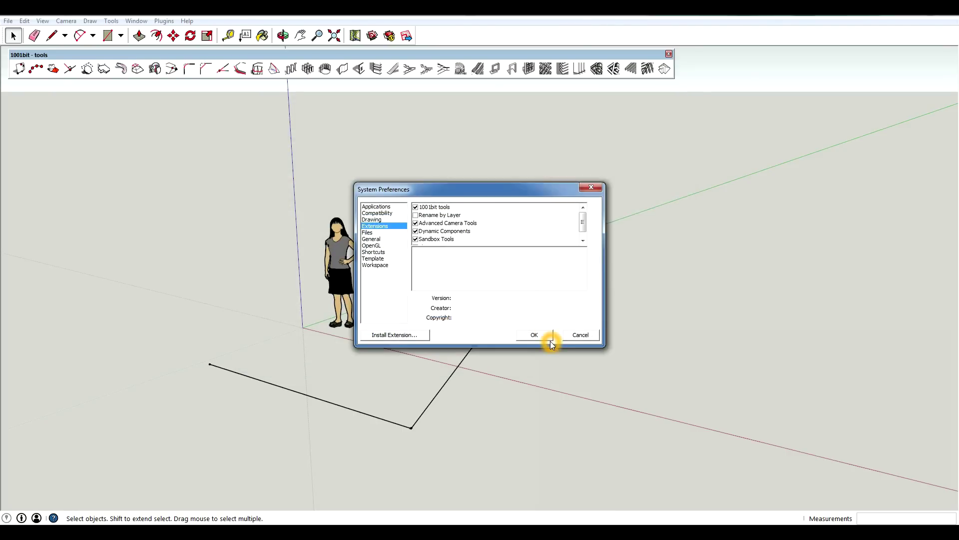
{"action": "left_click", "coordinate": [564, 329]}
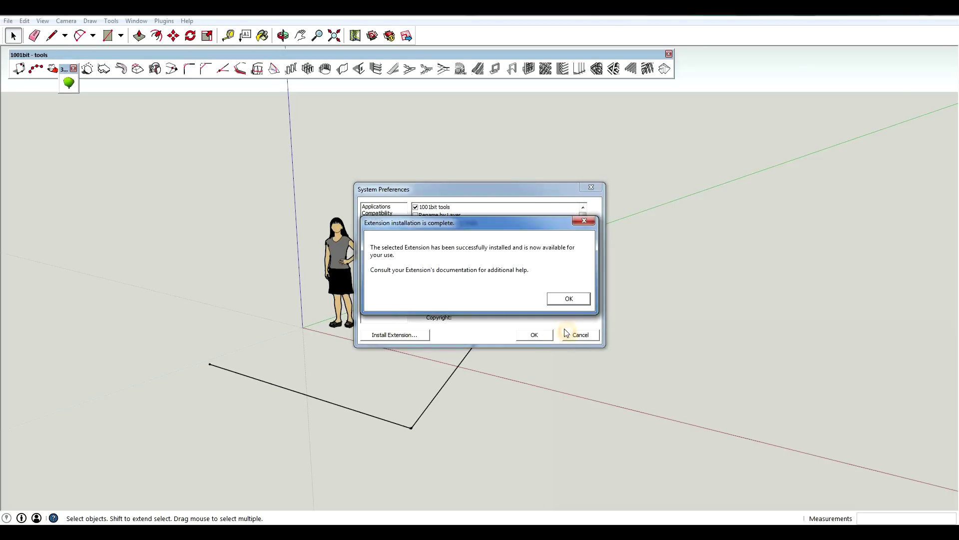
{"action": "left_click", "coordinate": [583, 299]}
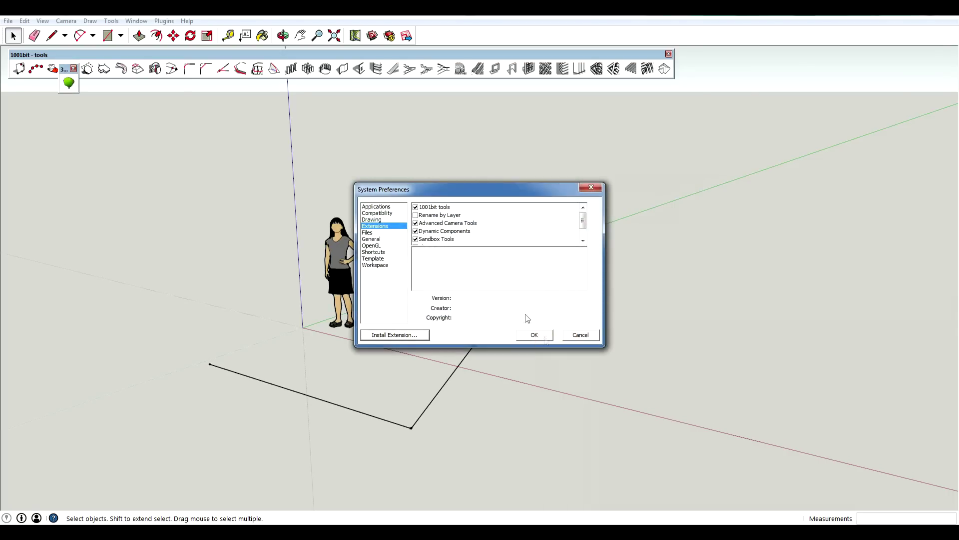
Scroll the Extensions list to verify 3DArcStudio Tree Maker is checked, then reposition the window.
{"action": "left_click_drag", "start_coordinate": [583, 219], "coordinate": [586, 235]}
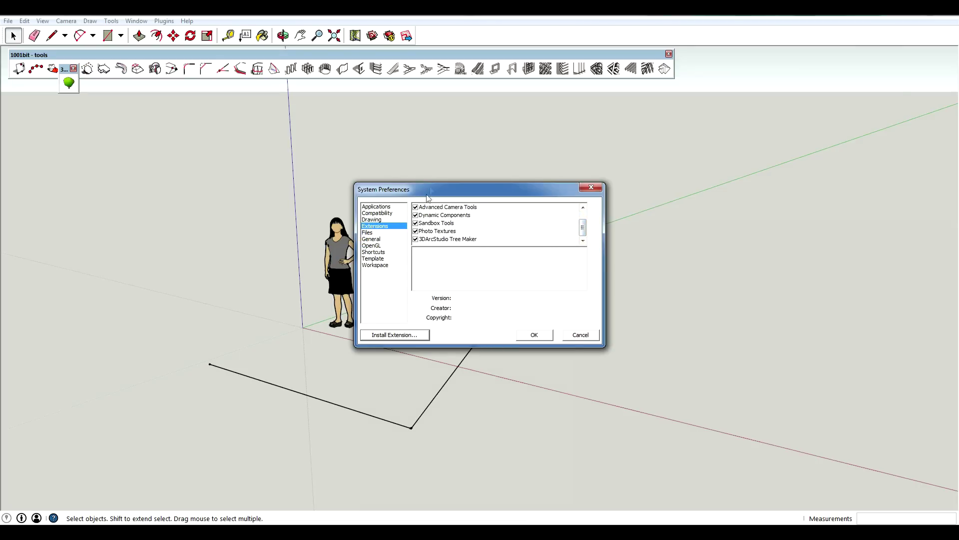
{"action": "left_click_drag", "start_coordinate": [583, 228], "coordinate": [585, 209]}
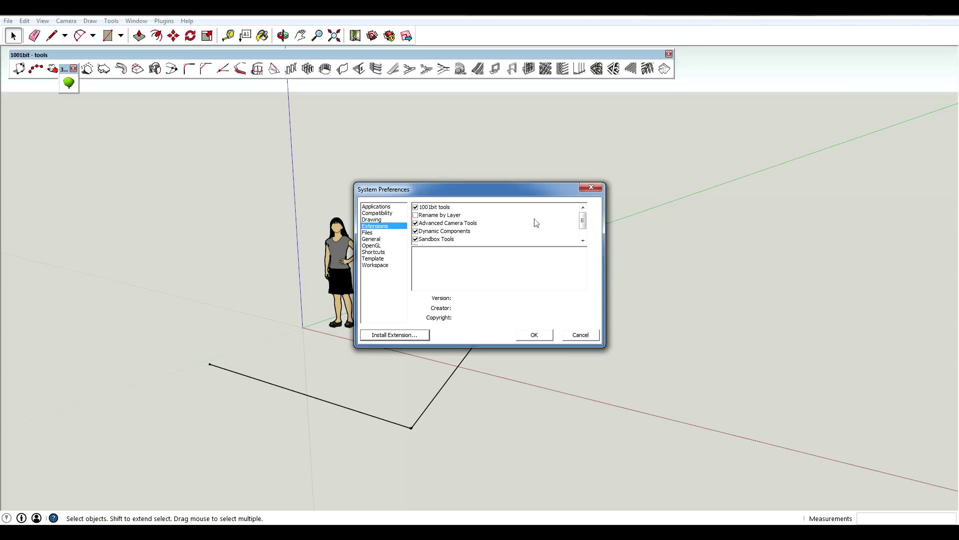
{"action": "left_click_drag", "start_coordinate": [434, 192], "coordinate": [408, 181]}
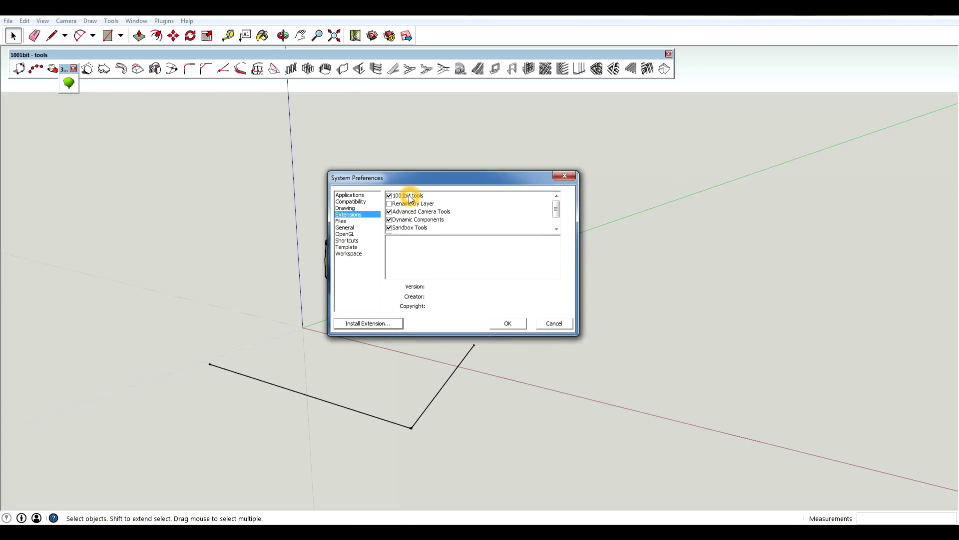
Uncheck the 1001bit tools extension and acknowledge the disabled-extension warning.
{"action": "left_click", "coordinate": [392, 204]}
{"action": "left_click", "coordinate": [390, 197]}
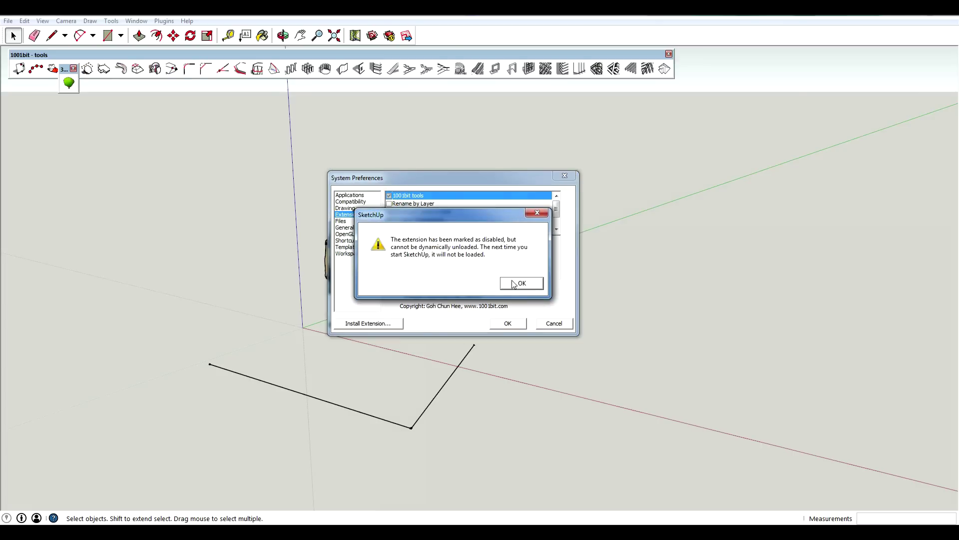
{"action": "left_click", "coordinate": [525, 283]}
{"action": "left_click", "coordinate": [528, 283]}
Close the System Preferences window.
{"action": "left_click", "coordinate": [429, 244]}
{"action": "left_click", "coordinate": [554, 323]}
{"action": "left_click", "coordinate": [518, 328]}
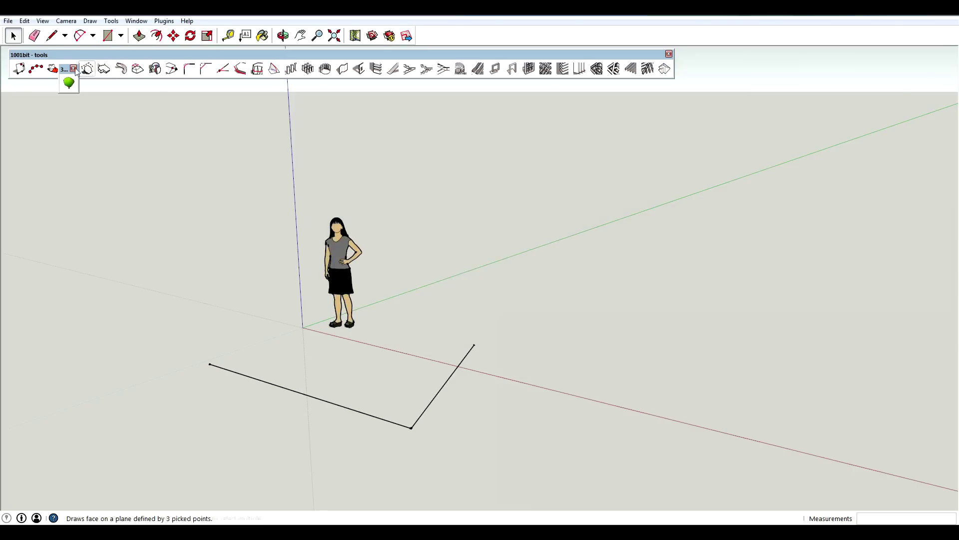
Build a leafy, red-fruited tree with Tree Maker's chosen tree type and place it beside the figure.
{"action": "left_click_drag", "start_coordinate": [64, 69], "coordinate": [695, 57]}
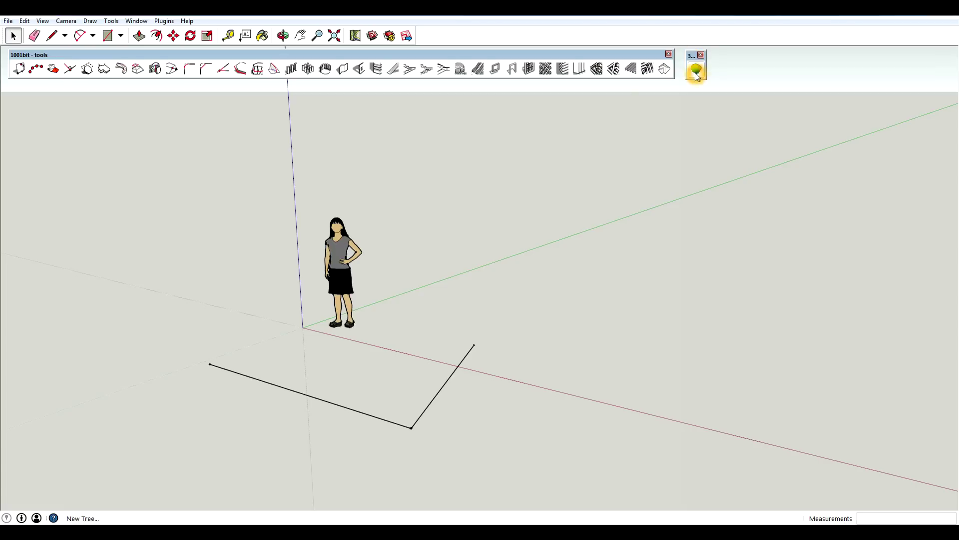
{"action": "left_click", "coordinate": [696, 70]}
{"action": "left_click", "coordinate": [215, 147]}
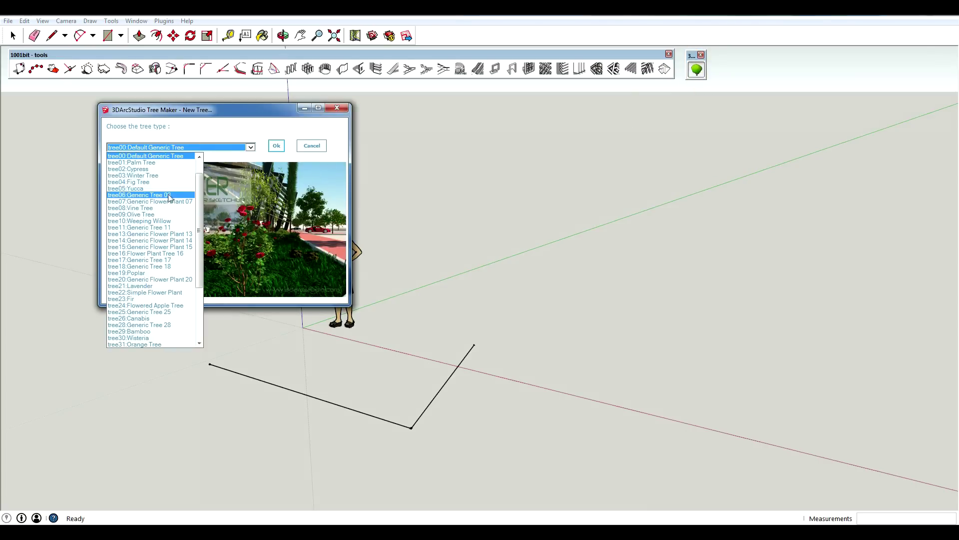
{"action": "left_click", "coordinate": [150, 197]}
{"action": "left_click", "coordinate": [276, 145]}
{"action": "left_click", "coordinate": [442, 311]}
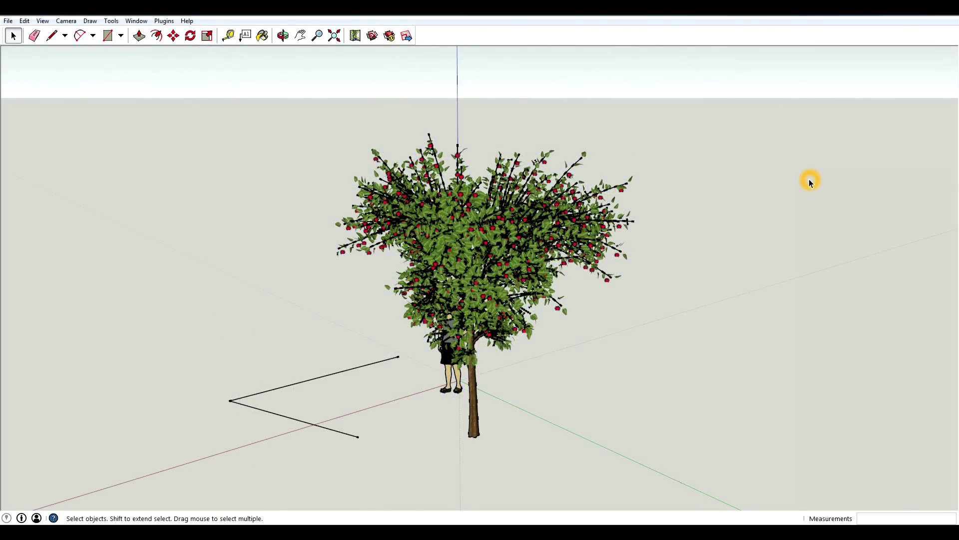
Orbit the view to see the new tree from another side next to the figure.
{"action": "middle_click_drag", "start_coordinate": [809, 181], "coordinate": [686, 276]}
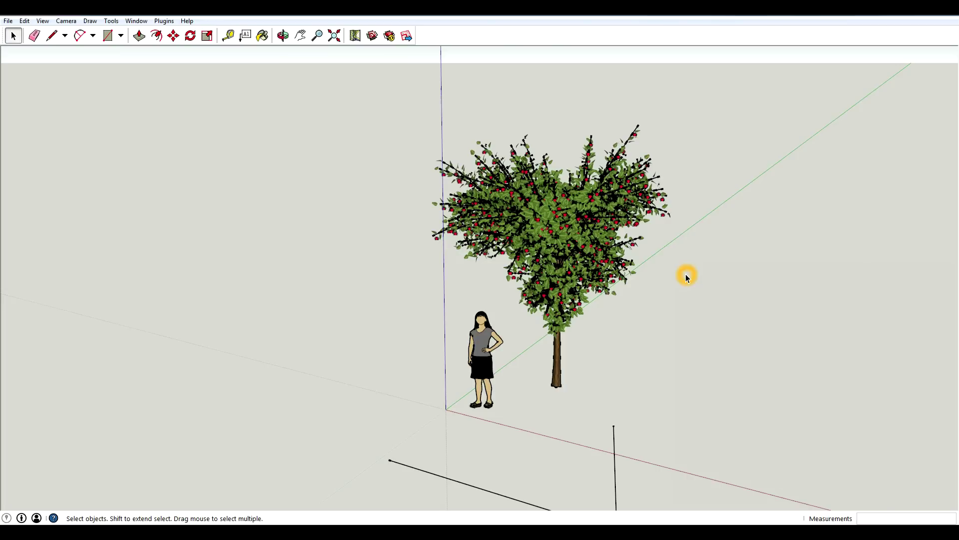